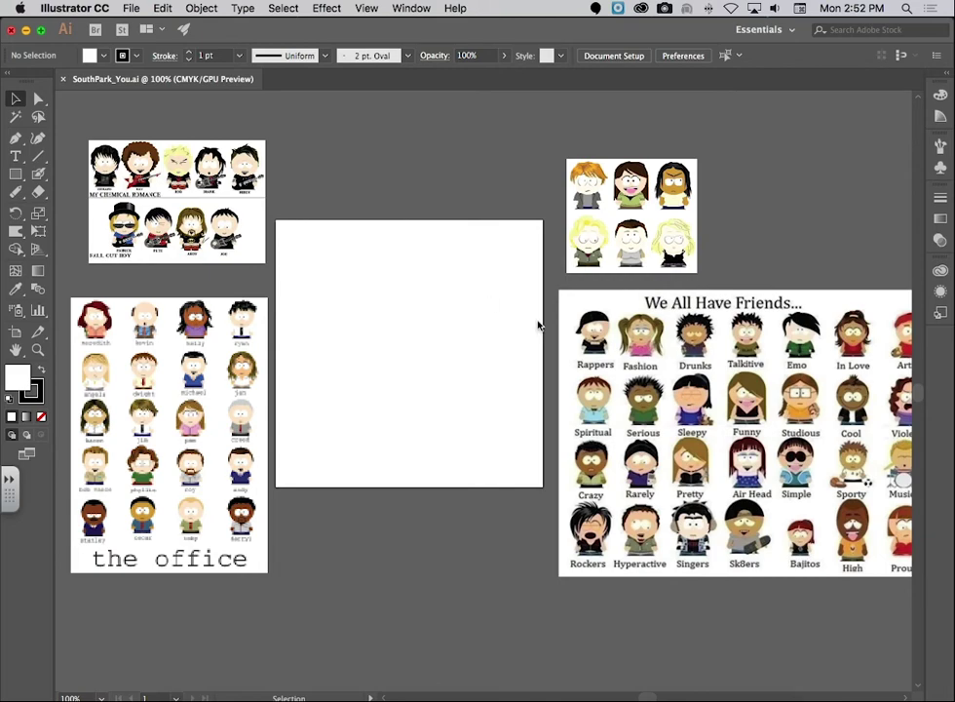
Tear off the Rectangle tool group into a floating shape-tools panel above the artboard.
left_click(15, 177)
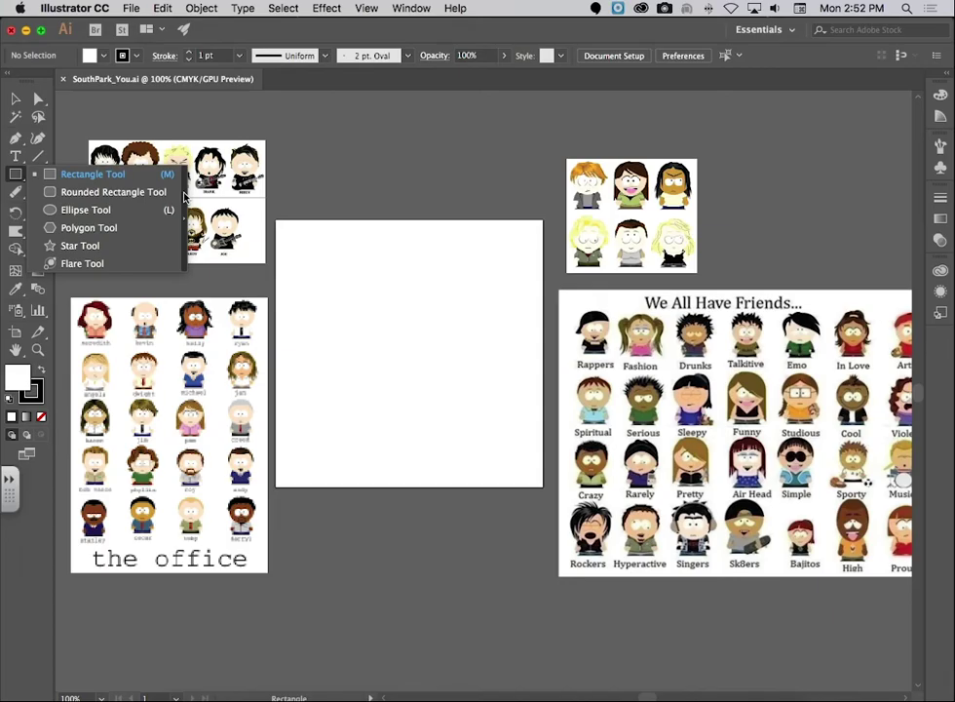
left_click(183, 198)
left_click_drag(117, 185, 452, 145)
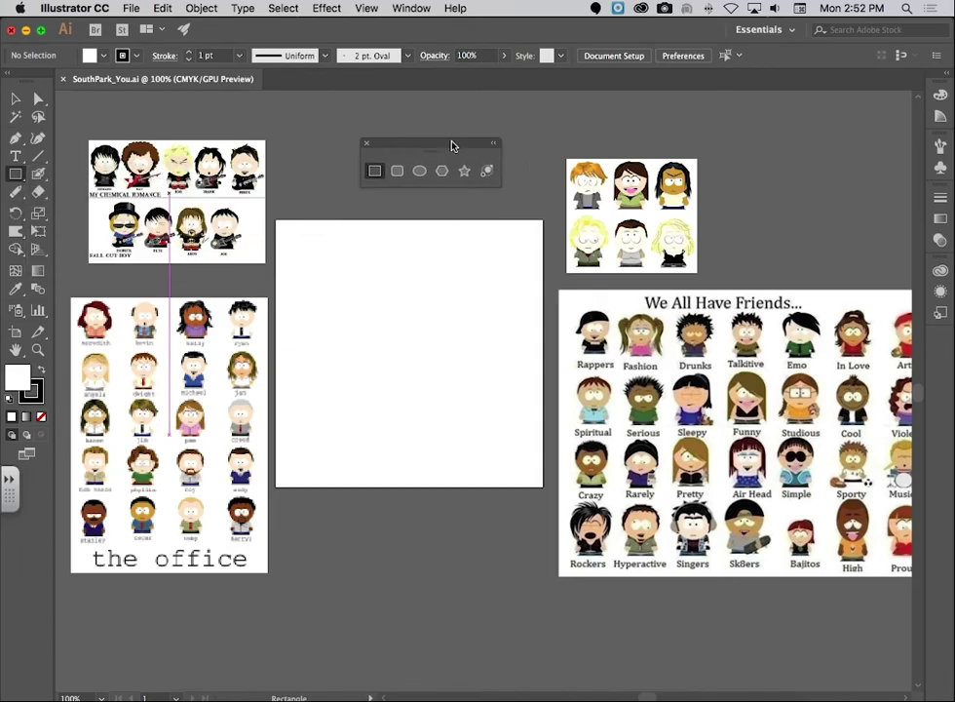
Draw a large face ellipse, give it a sampled pale peach fill, and shrink it slightly.
left_click(419, 171)
mouse_move(340, 252)
left_mouse_down()
mouse_move(406, 292)
mouse_move(465, 372)
mouse_move(490, 388)
left_mouse_up()
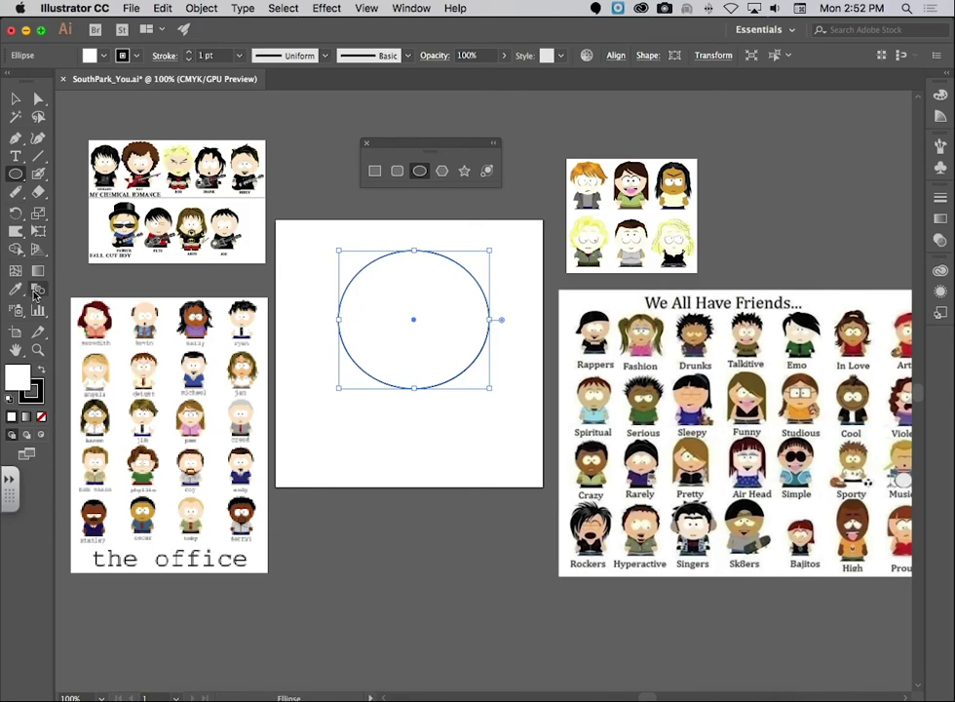
key("i")
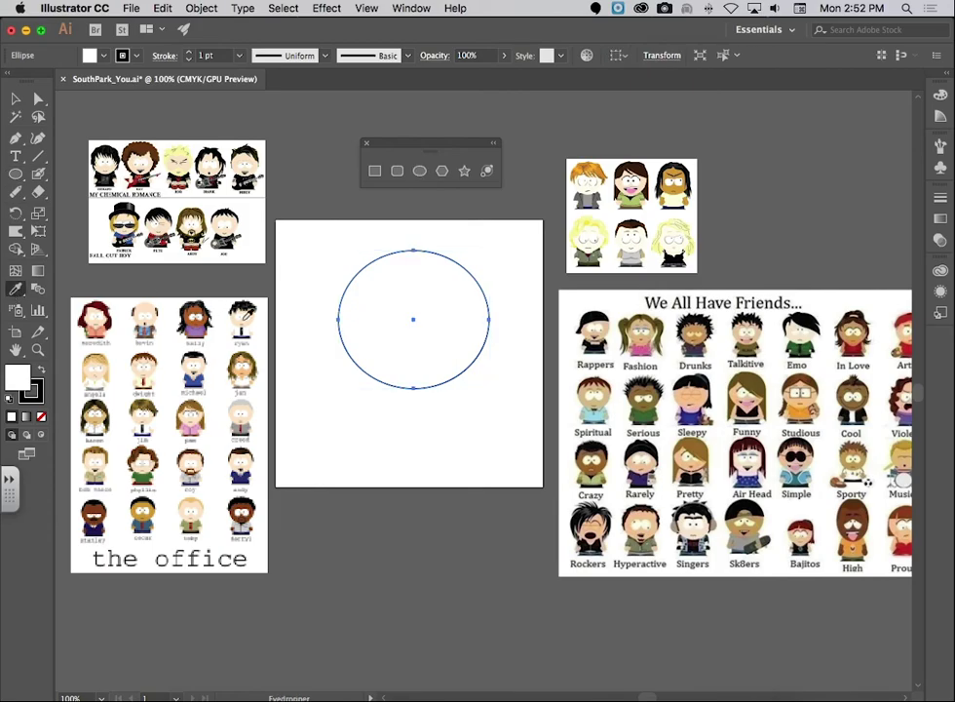
left_click(191, 239)
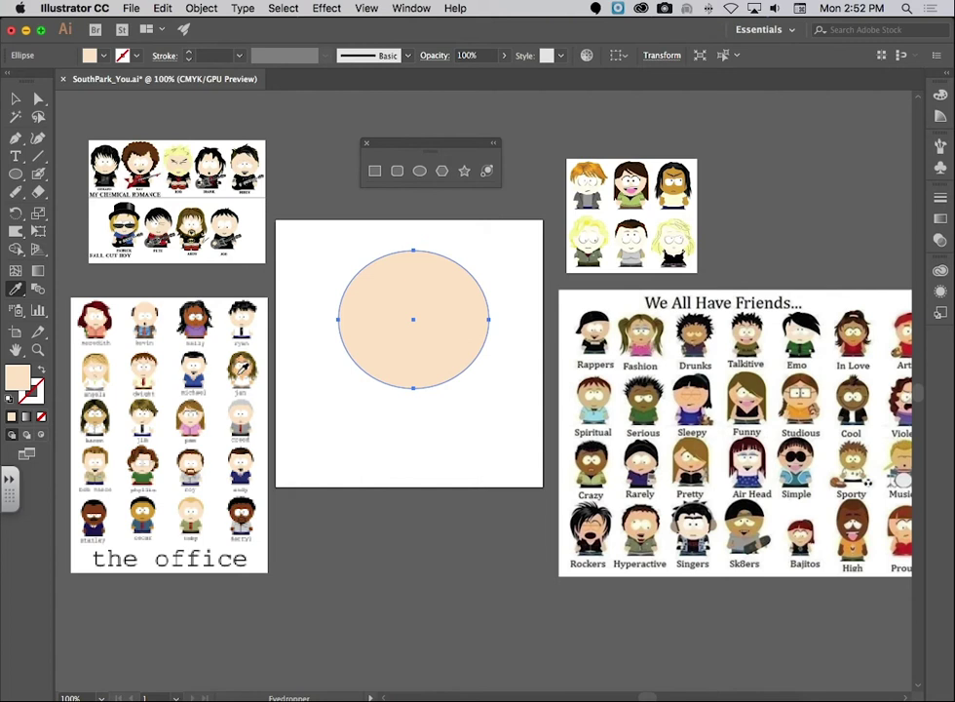
left_click(238, 373)
left_click(249, 418)
left_click(16, 102)
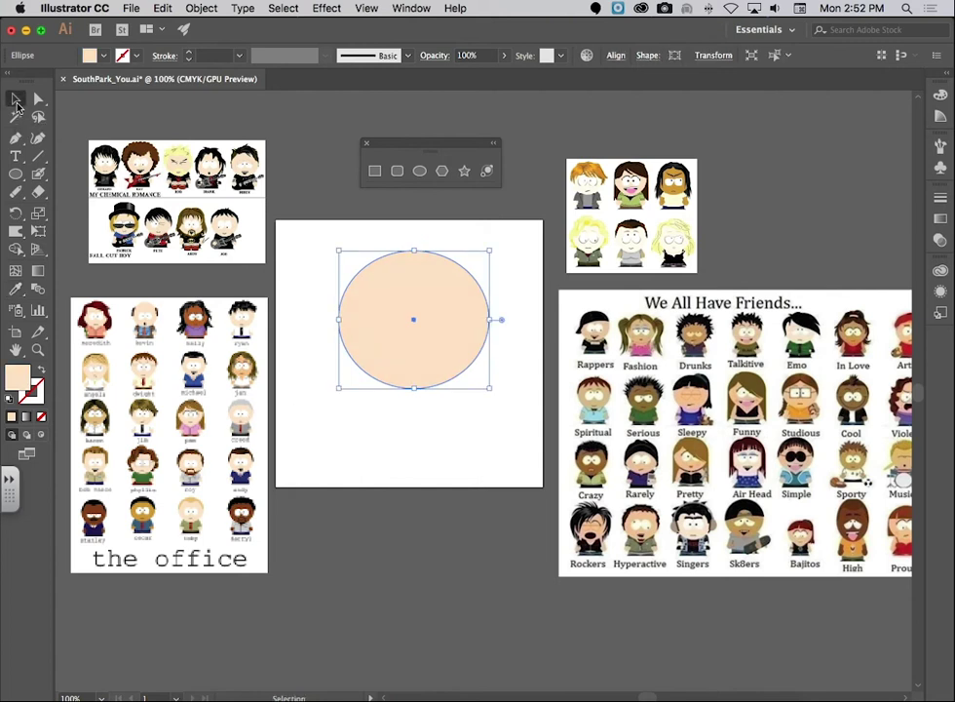
left_click_drag(337, 251, 460, 363)
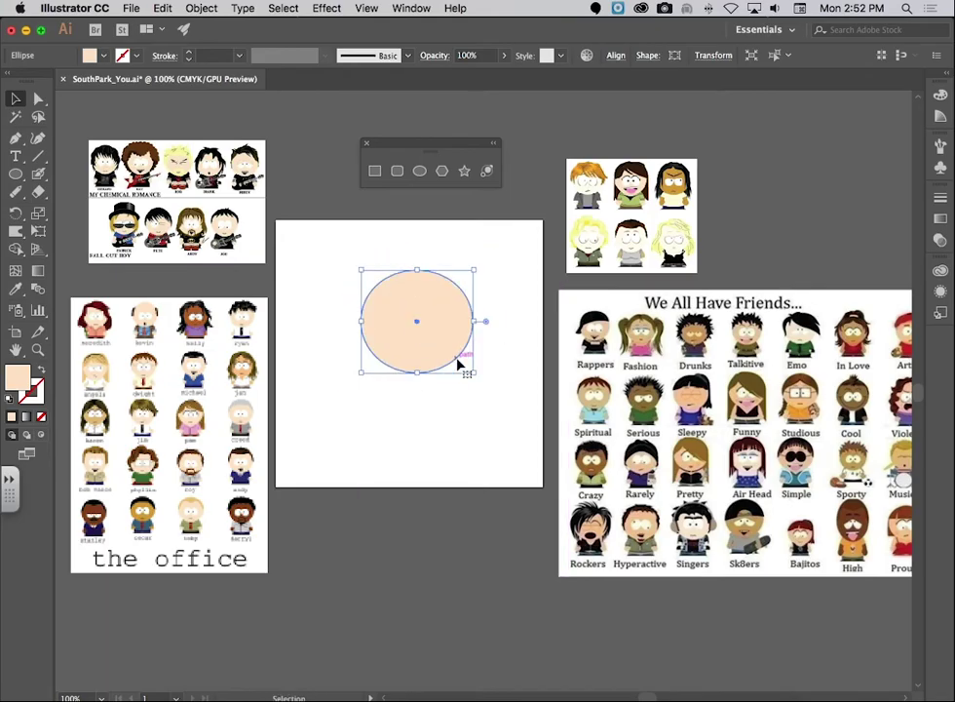
Draw a small oval left of the face and sample a white fill for it.
left_click(16, 174)
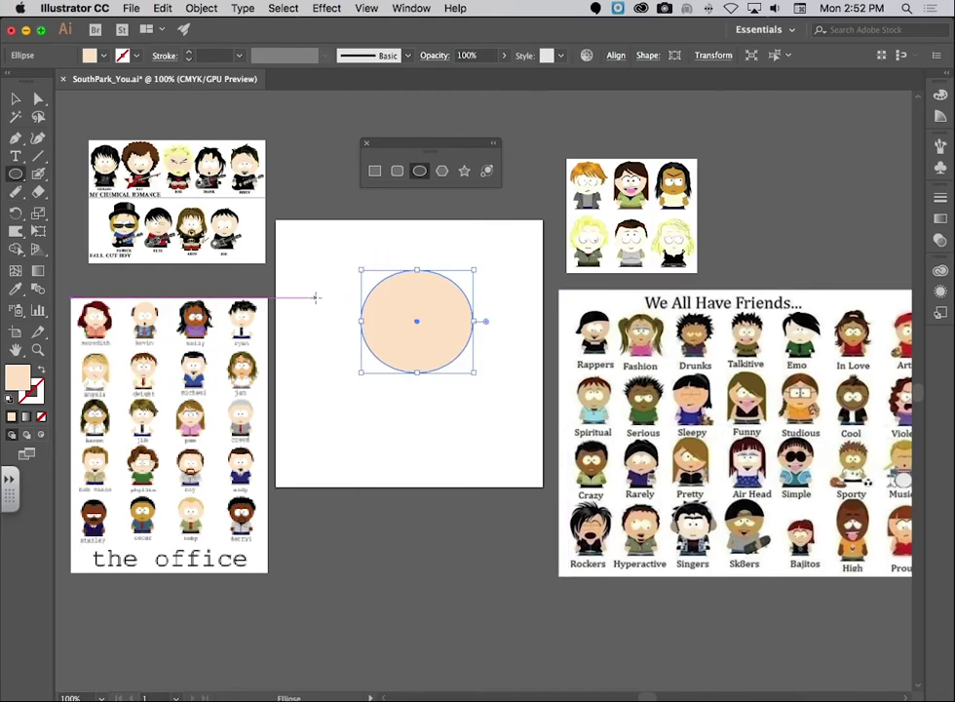
left_click_drag(292, 271, 329, 321)
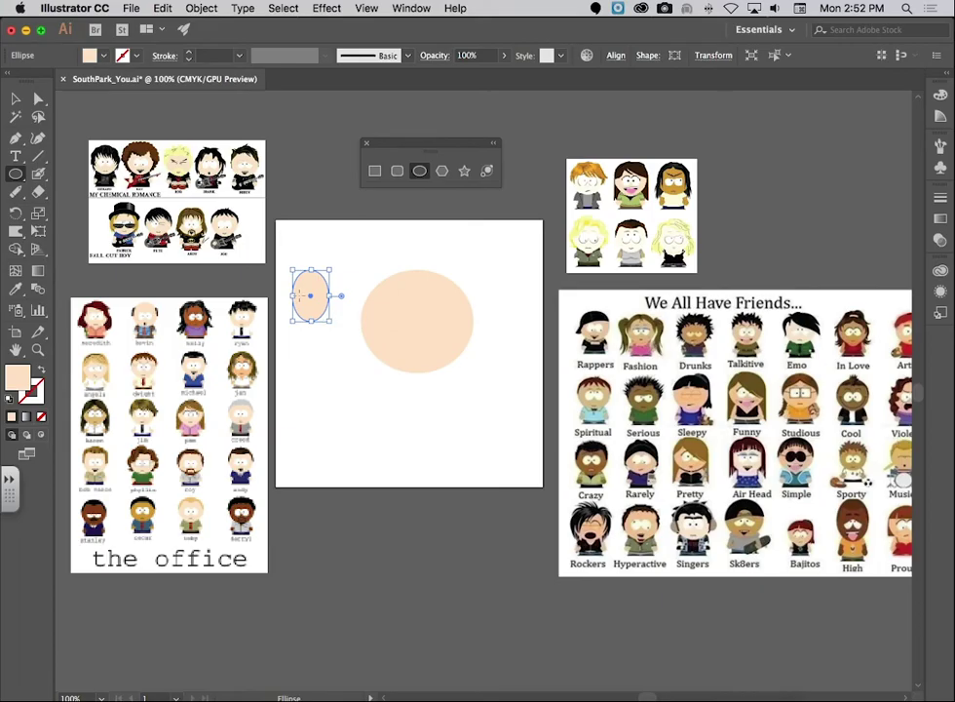
key("i")
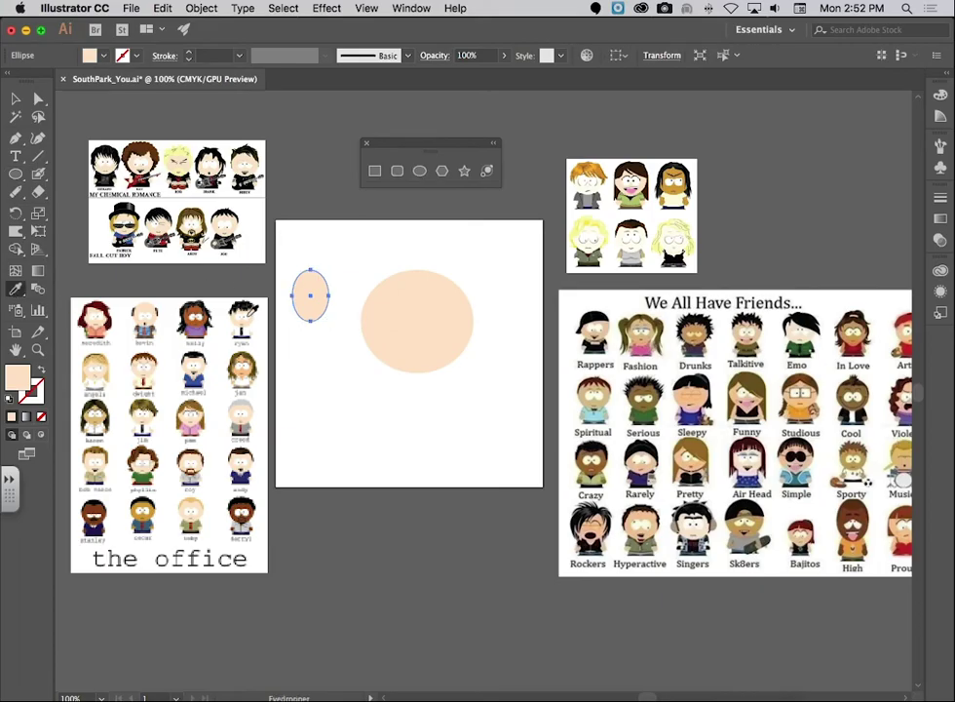
left_click(191, 243)
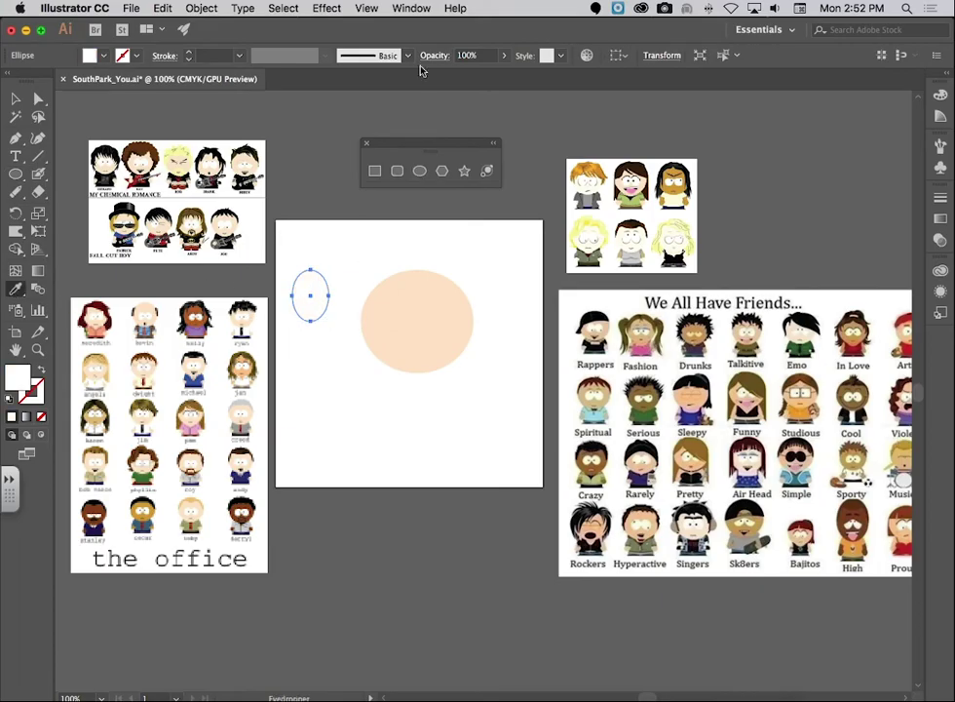
Show the Swatches panel from the Window menu and move it higher up.
left_click(412, 8)
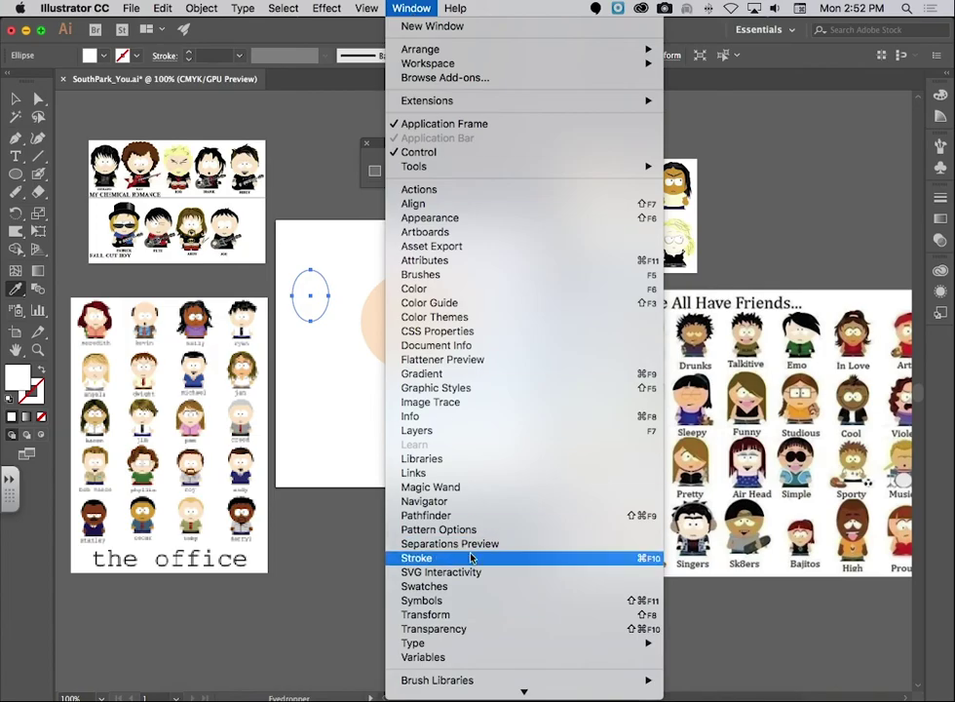
left_click(471, 586)
left_click_drag(841, 216, 831, 115)
key("v")
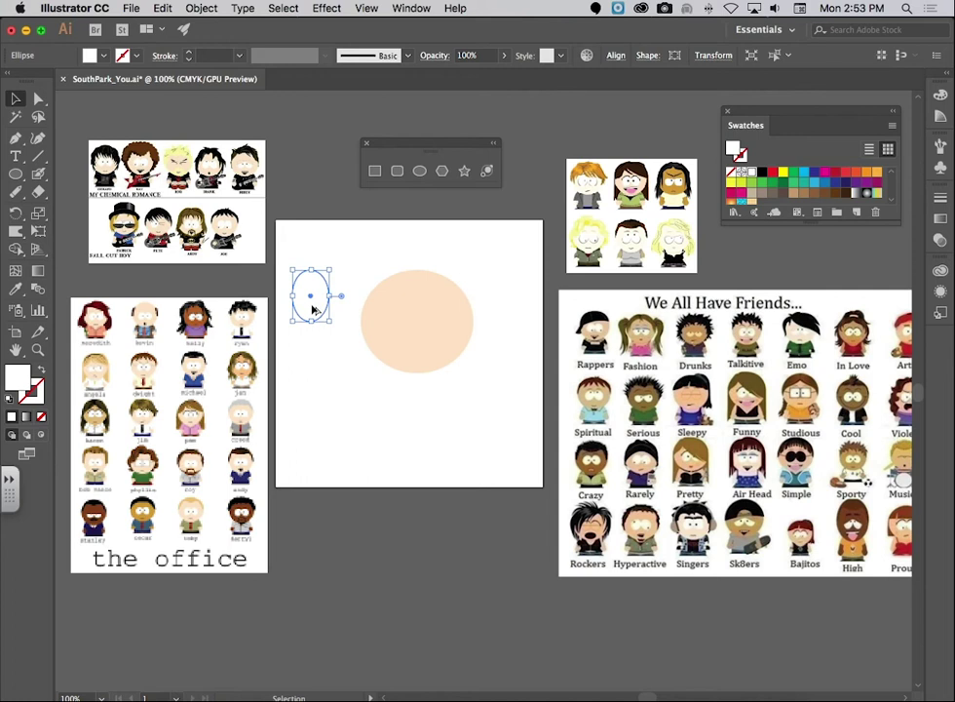
Move the white oval onto the face, duplicate it, and place both eye ovals side by side.
left_click_drag(312, 310, 358, 310)
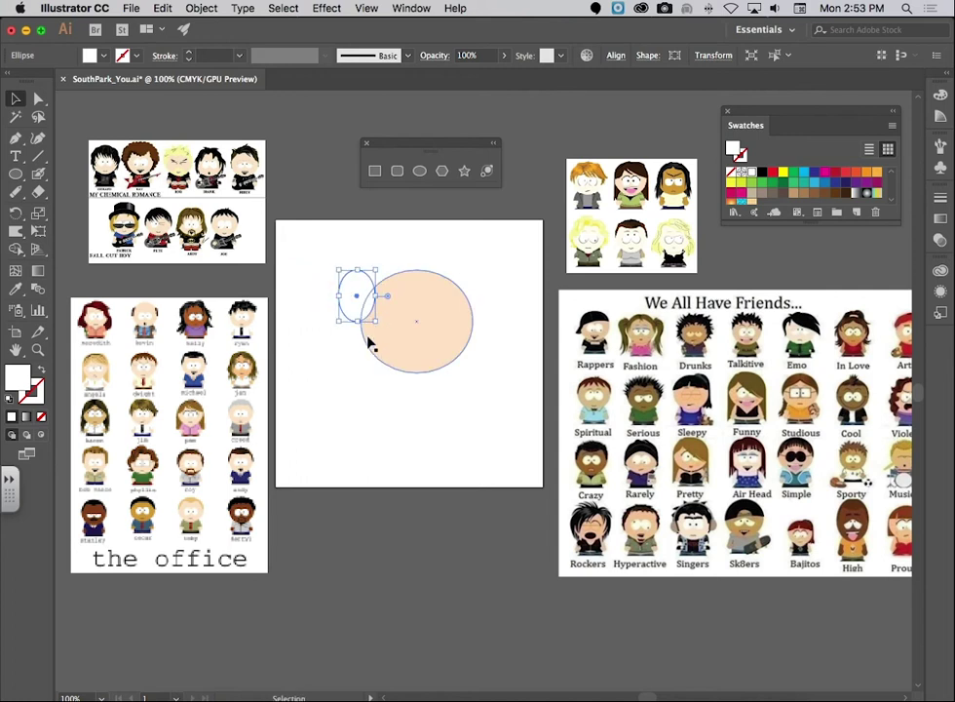
left_click_drag(294, 249, 379, 316)
key("super+h")
left_click_drag(302, 245, 316, 264)
left_click_drag(354, 310, 433, 315)
left_click(447, 255)
Reposition the face under the eyes and tilt each eye oval, the right about 14 degrees.
left_click(407, 319)
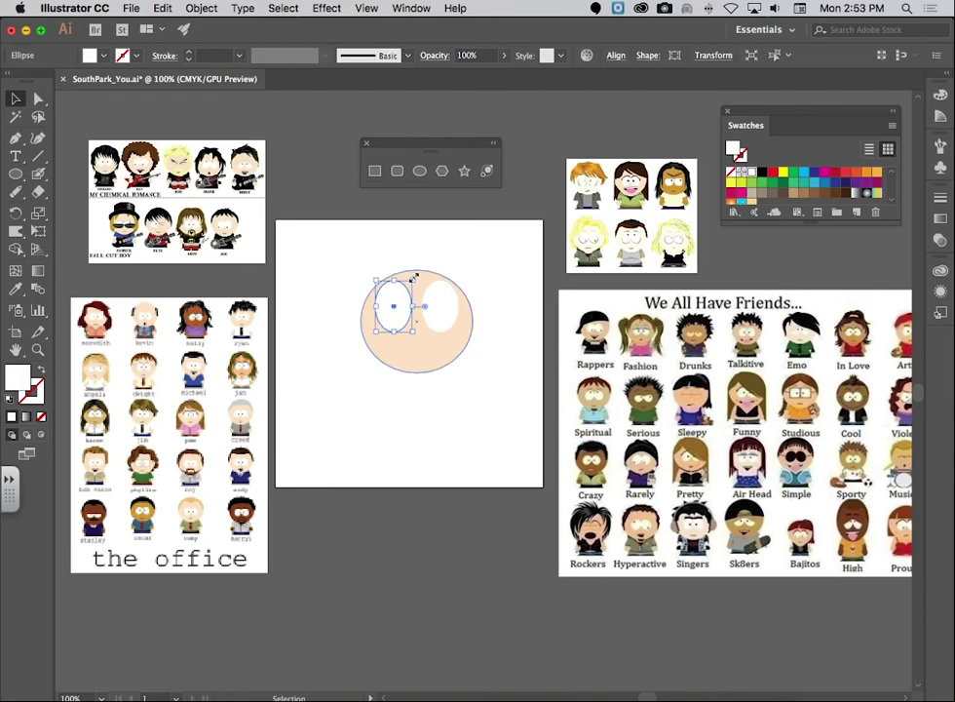
mouse_move(419, 273)
left_mouse_down()
mouse_move(436, 284)
mouse_move(429, 285)
left_mouse_up()
left_click_drag(418, 368, 413, 347)
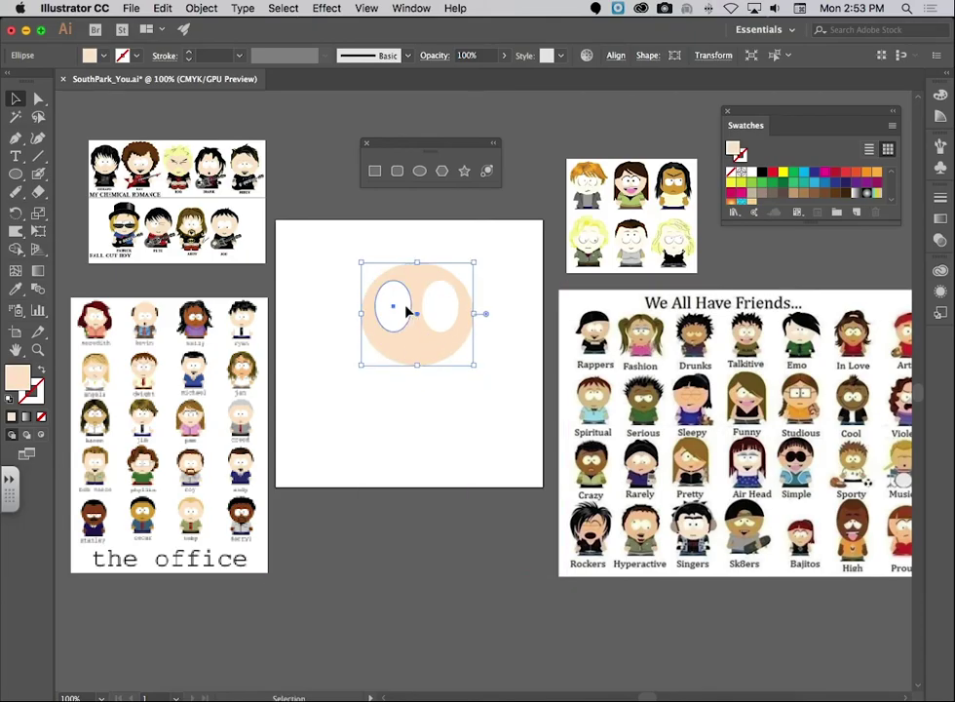
left_click(393, 310)
mouse_move(416, 275)
left_mouse_down()
mouse_move(436, 295)
mouse_move(414, 285)
left_mouse_up()
left_click(438, 310)
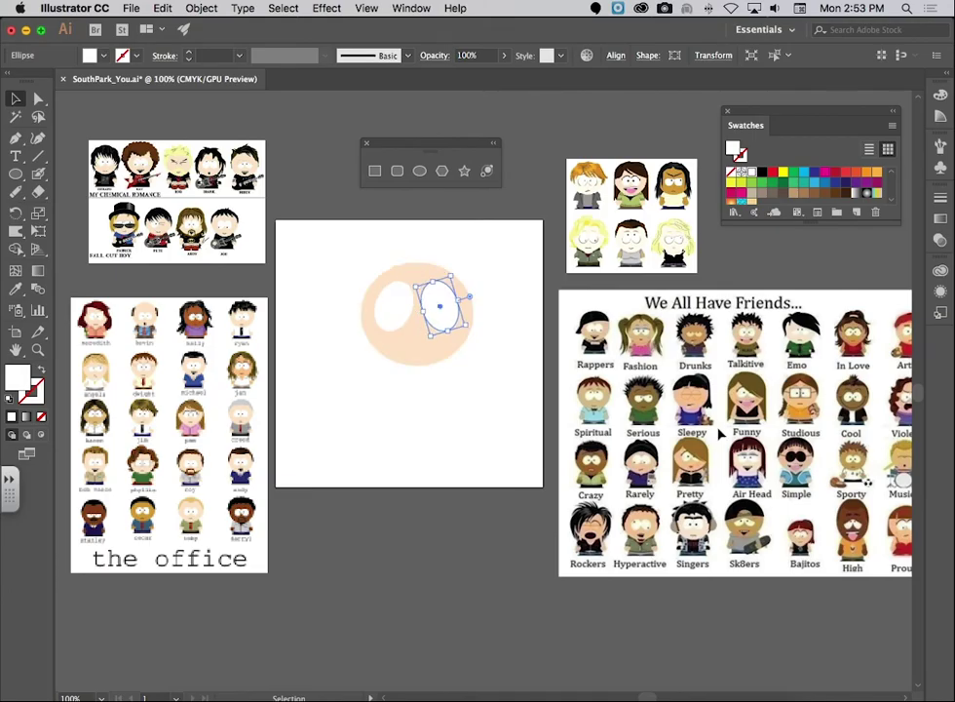
key("Left")
key("Left")
key("Left")
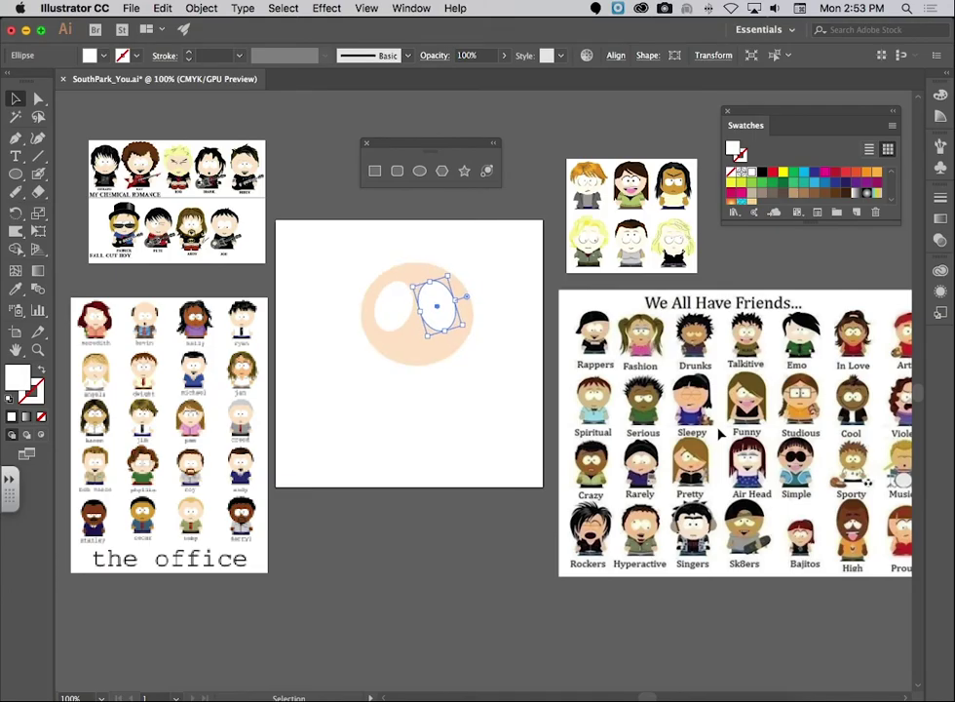
left_click_drag(448, 329, 410, 330)
left_click(438, 323)
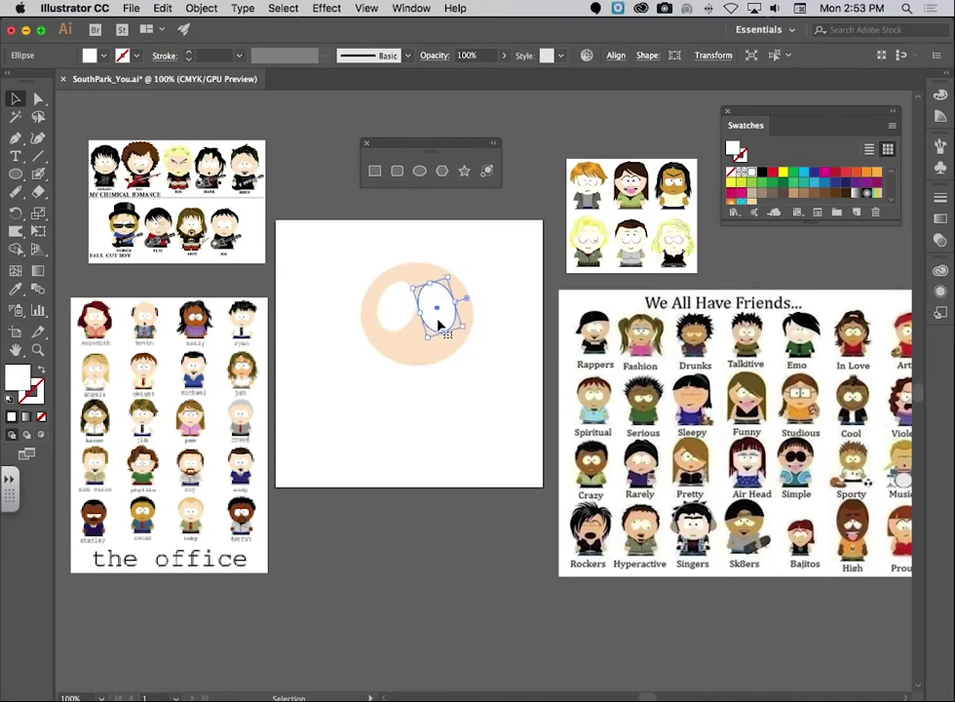
left_click(403, 326)
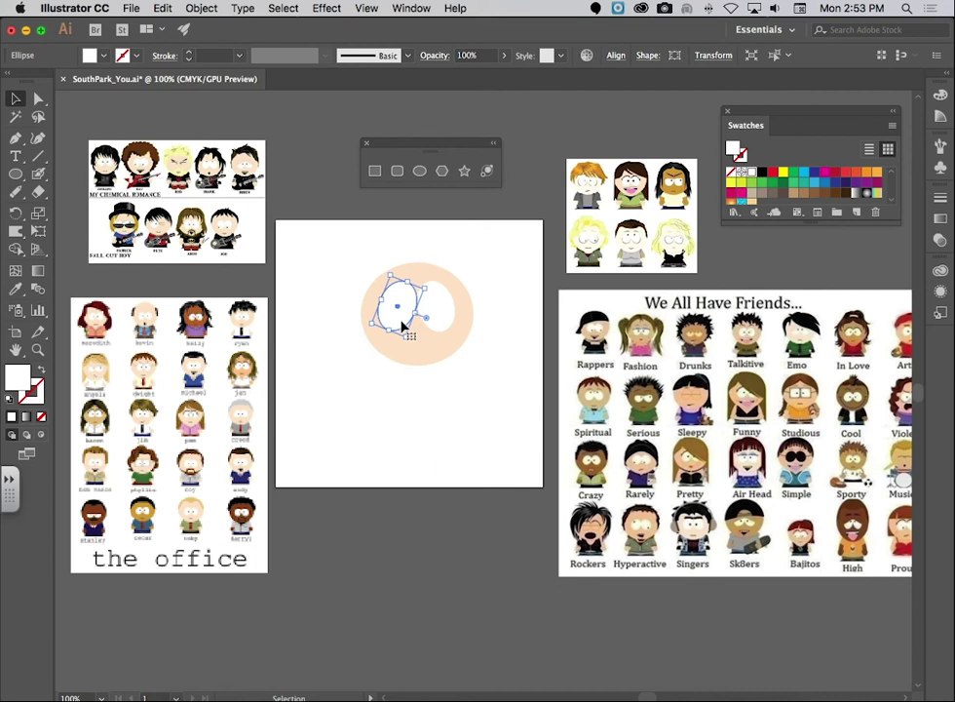
left_click(480, 451)
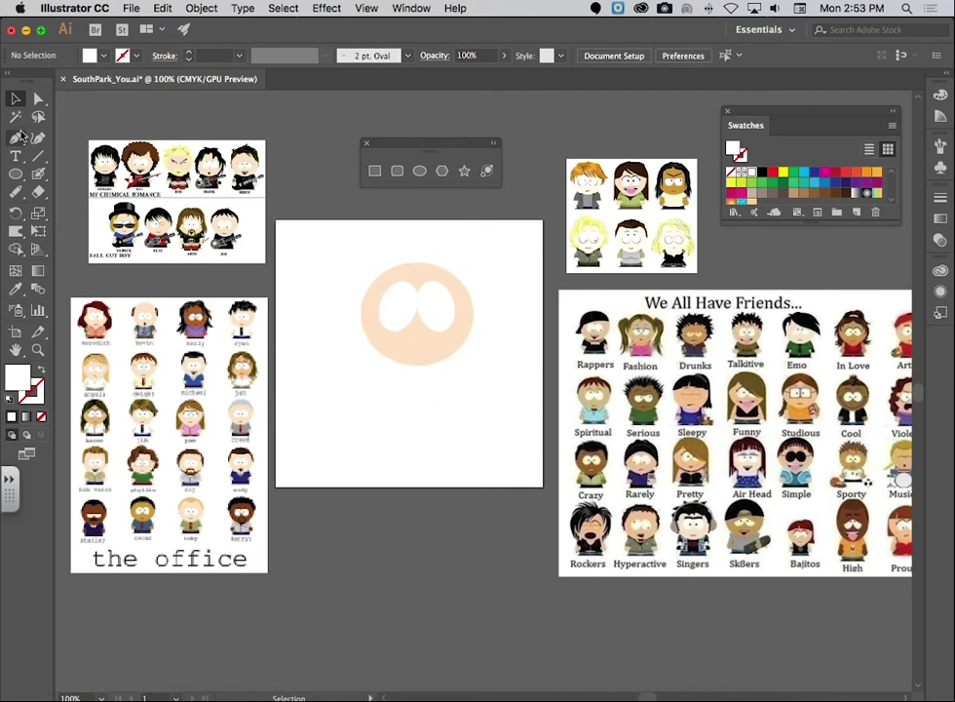
Paint a black Blob Brush pupil dot on the inner side of each white eye.
left_click(39, 174)
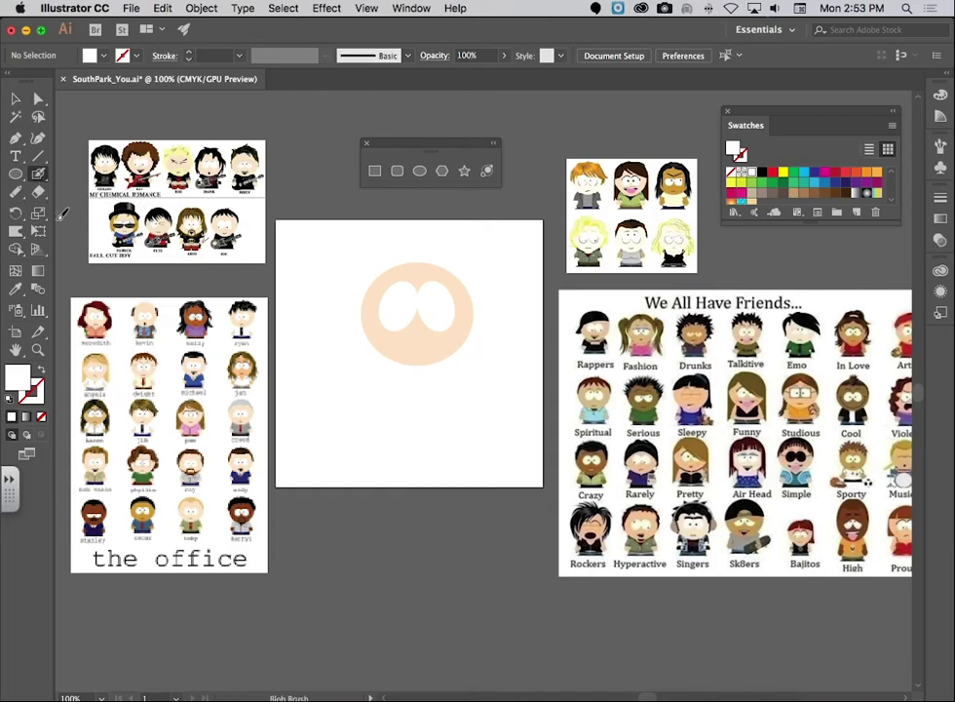
left_click(31, 389)
left_click(762, 173)
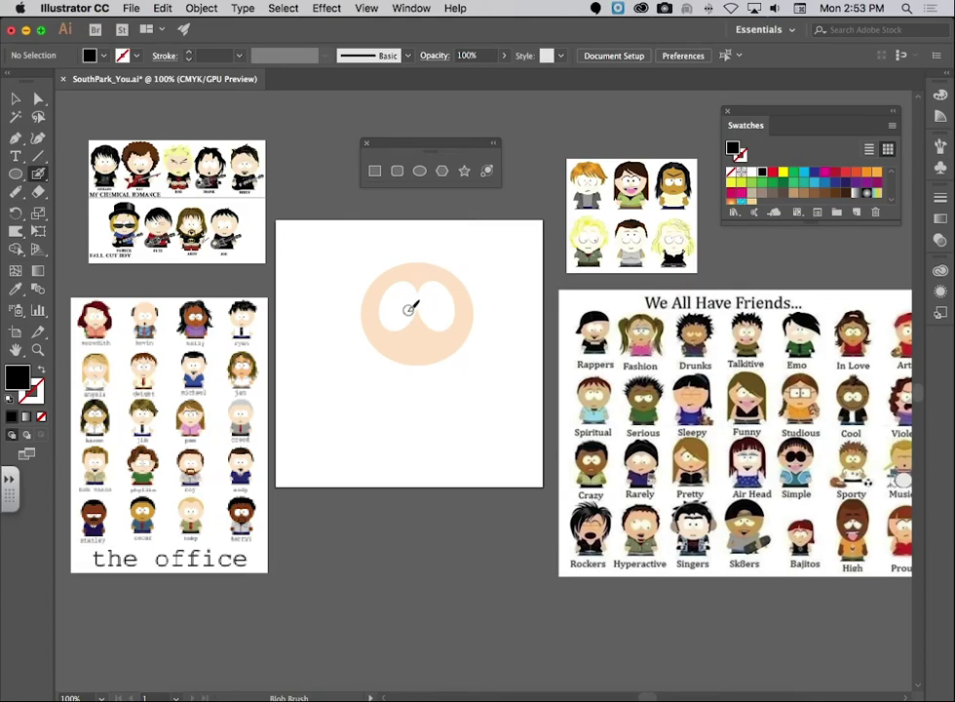
left_click(408, 313)
left_click(428, 313)
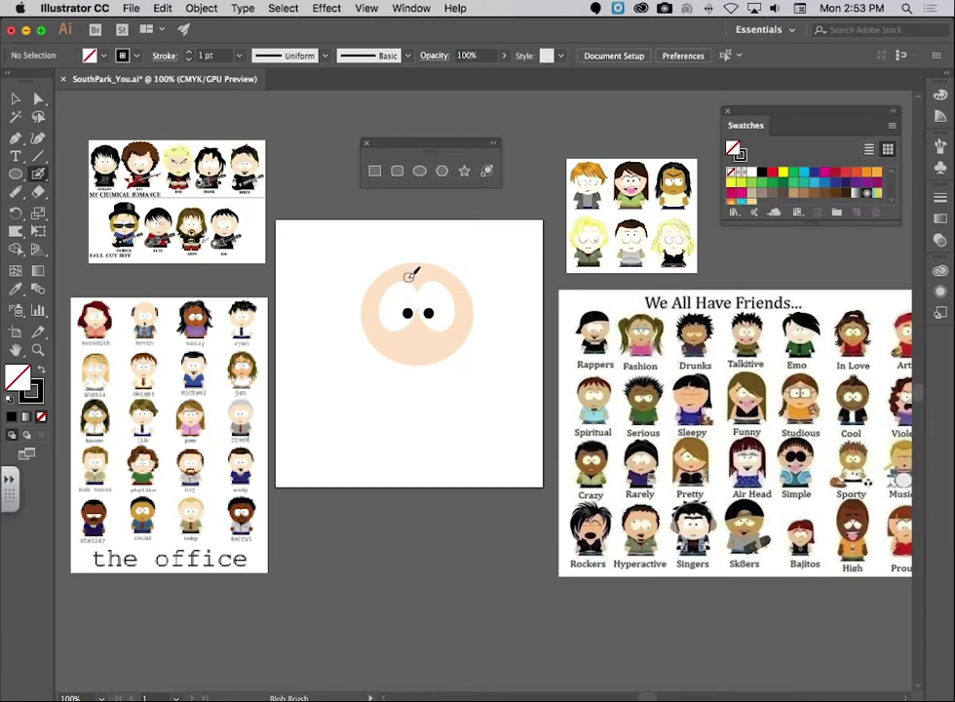
key("super+equal")
key("super+equal")
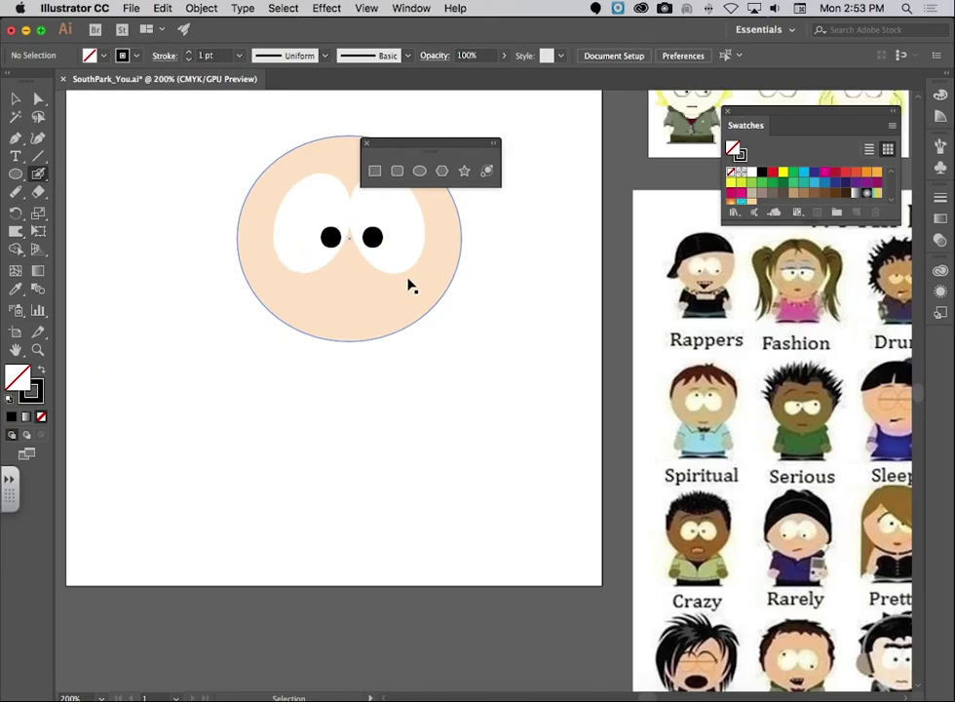
Paint a curved left eyebrow, a slanted right eyebrow and a straight black mouth line.
left_click_drag(376, 292, 486, 389)
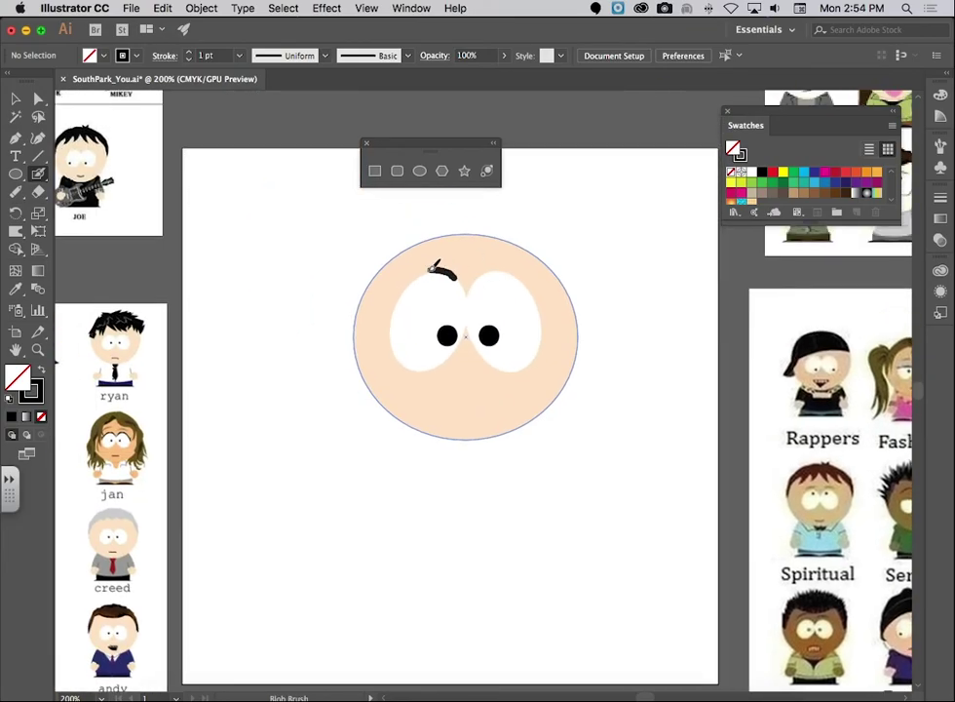
left_click_drag(409, 281, 390, 353)
left_click_drag(473, 272, 525, 235)
left_click_drag(447, 405, 489, 402)
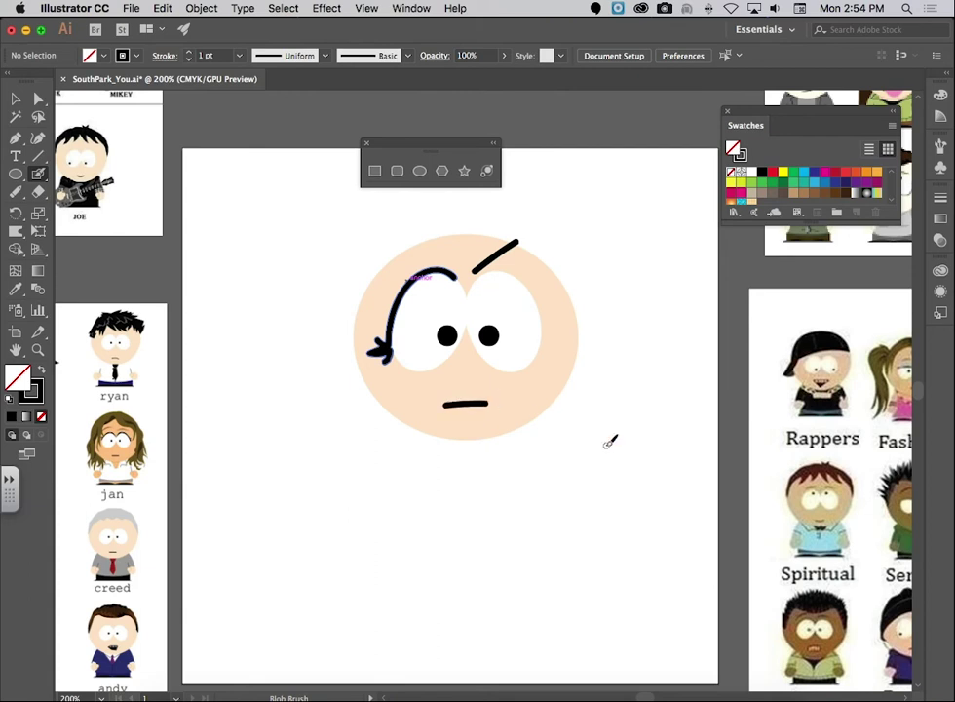
Draw a large ellipse enclosing the whole head.
left_click(10, 101)
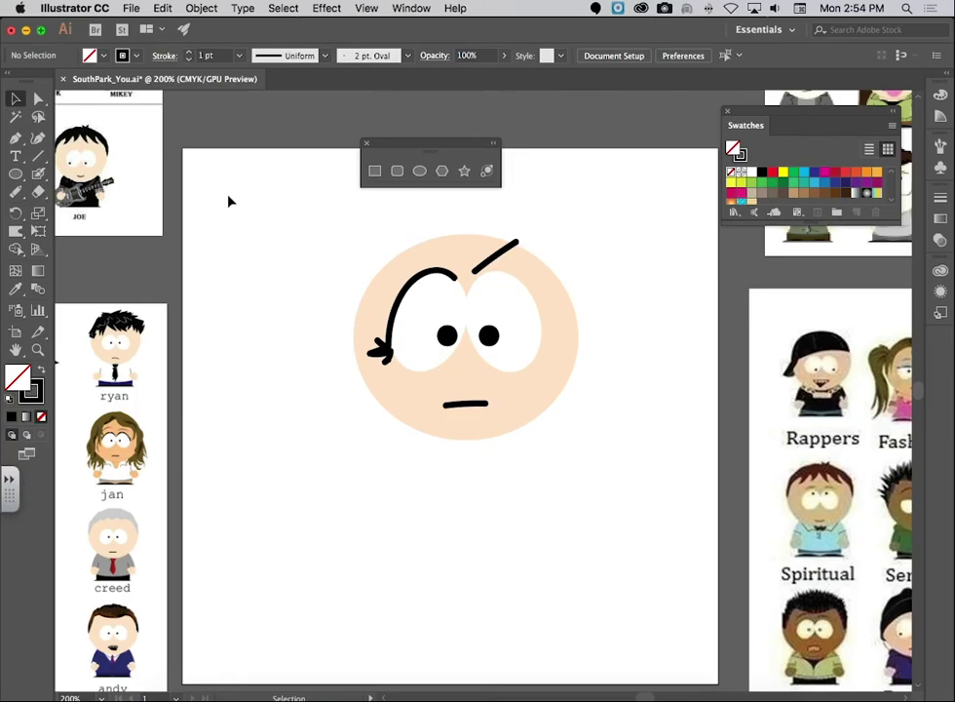
left_click(22, 177)
left_click_drag(314, 206, 621, 574)
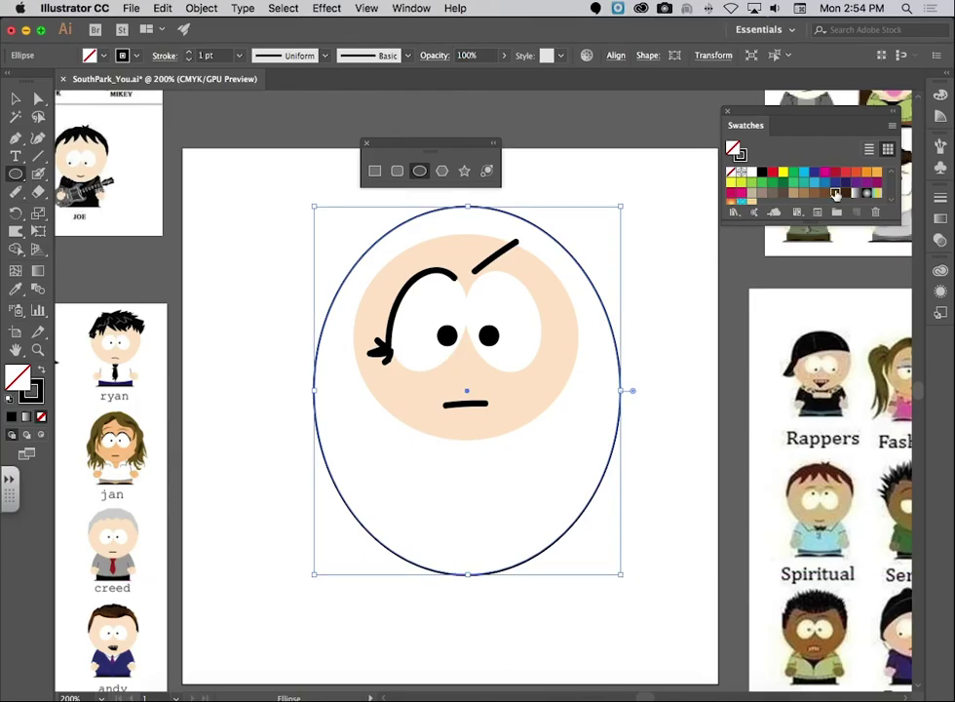
Fill the big oval dark brown and erase a wavy, scalloped edge along its bottom.
left_click(835, 193)
left_click_drag(36, 192, 100, 199)
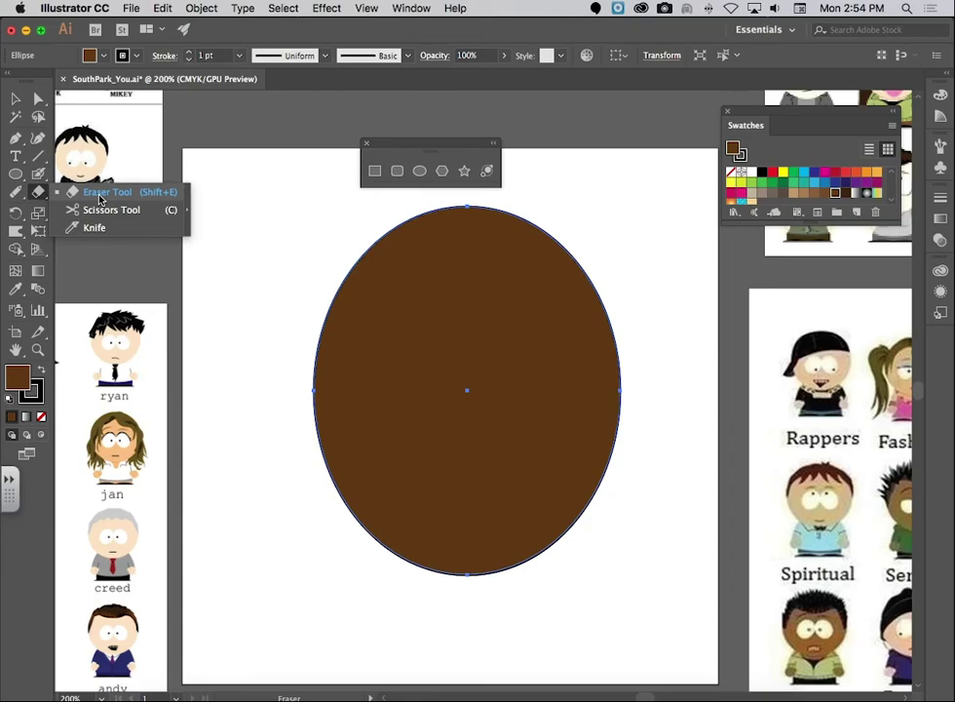
mouse_move(331, 508)
left_mouse_down()
mouse_move(386, 490)
mouse_move(452, 510)
mouse_move(548, 495)
mouse_move(604, 503)
mouse_move(388, 585)
mouse_move(535, 503)
mouse_move(385, 566)
mouse_move(455, 566)
mouse_move(380, 518)
mouse_move(495, 522)
mouse_move(450, 524)
mouse_move(608, 495)
mouse_move(605, 573)
left_mouse_up()
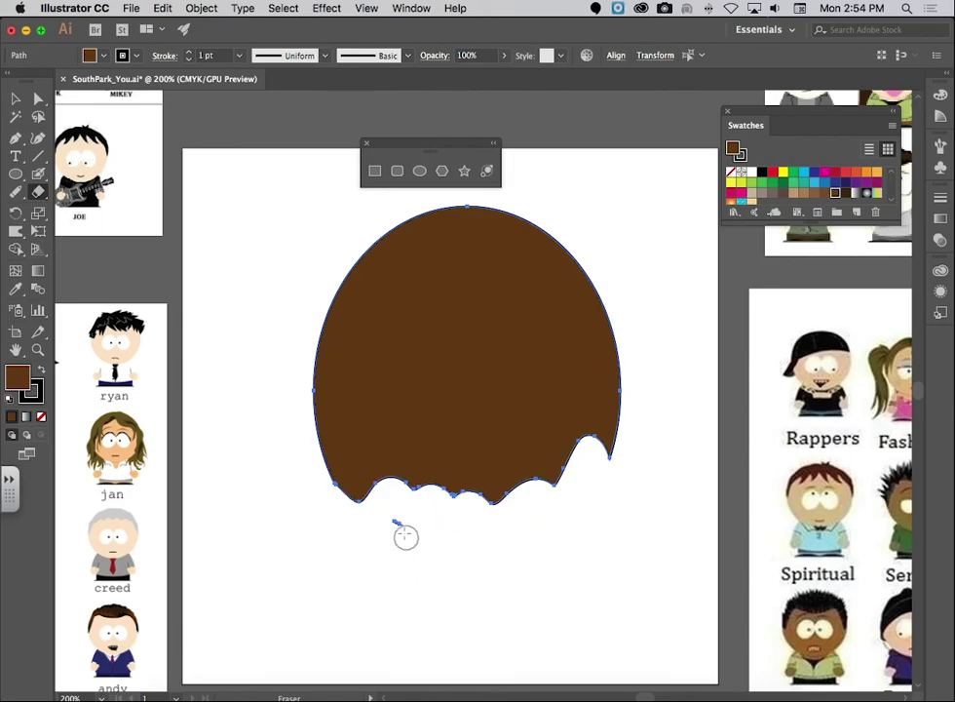
left_click_drag(405, 537, 331, 478)
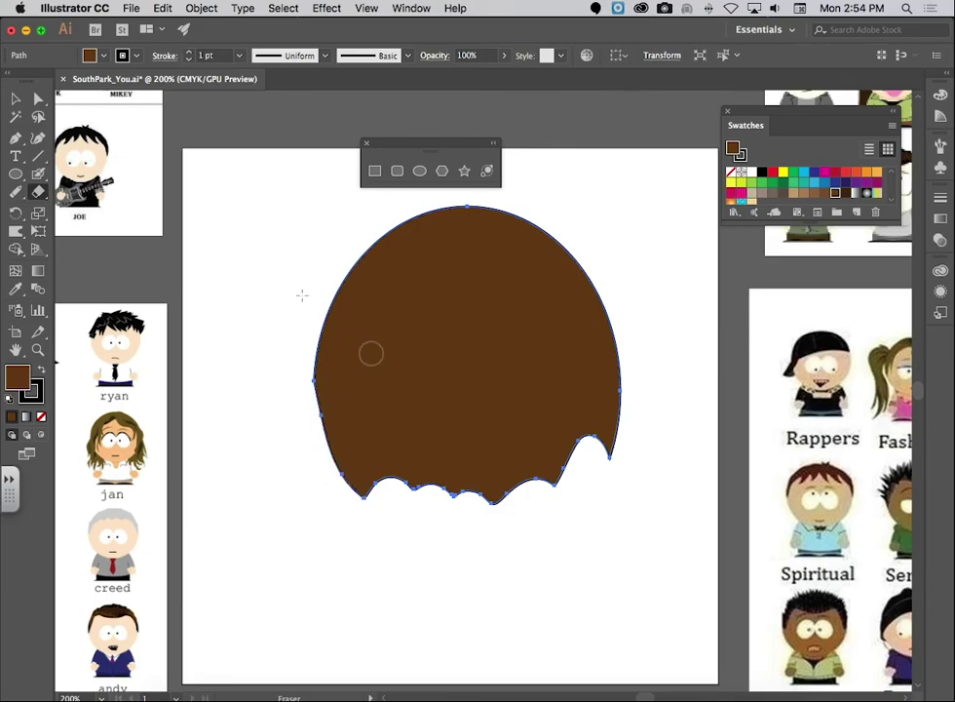
left_click_drag(38, 191, 72, 234)
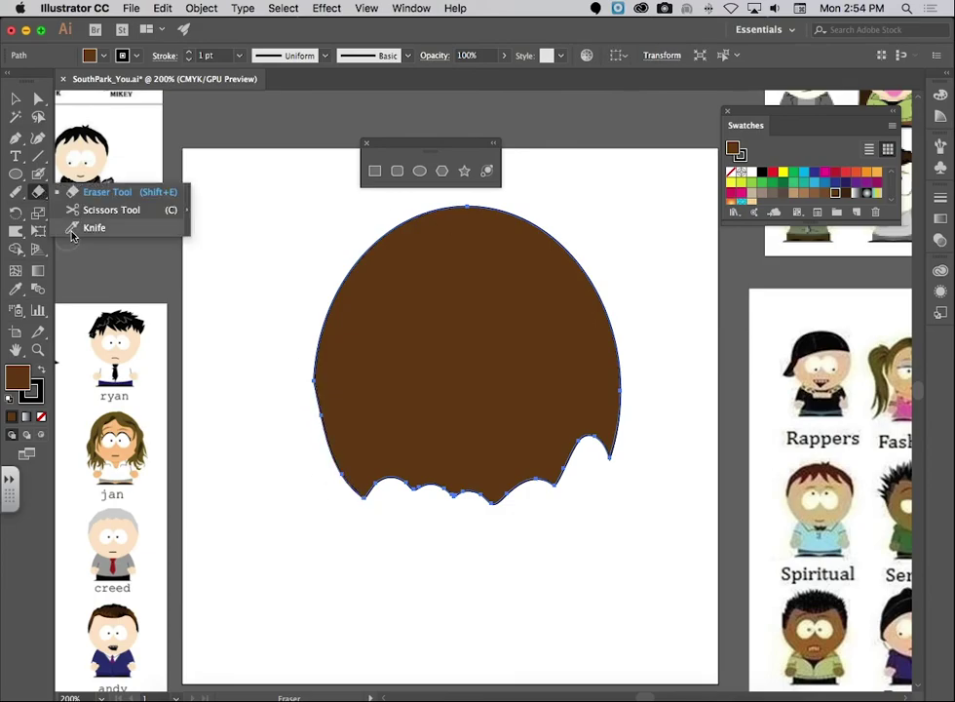
Knife a jagged zigzag line across the hair's bottom and delete the piece below it.
left_click(89, 229)
mouse_move(314, 463)
left_mouse_down()
mouse_move(348, 495)
mouse_move(386, 446)
mouse_move(404, 473)
mouse_move(416, 458)
mouse_move(433, 474)
mouse_move(453, 451)
mouse_move(484, 485)
mouse_move(501, 458)
mouse_move(515, 480)
mouse_move(534, 434)
mouse_move(556, 461)
mouse_move(572, 398)
mouse_move(582, 417)
mouse_move(590, 400)
mouse_move(636, 489)
left_mouse_up()
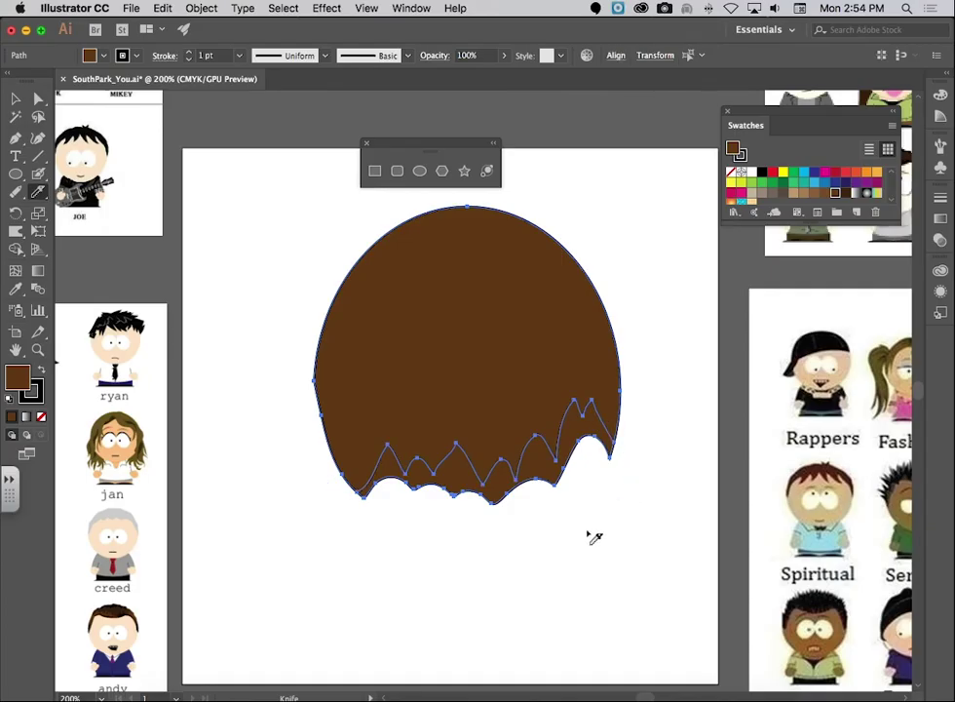
left_click(16, 99)
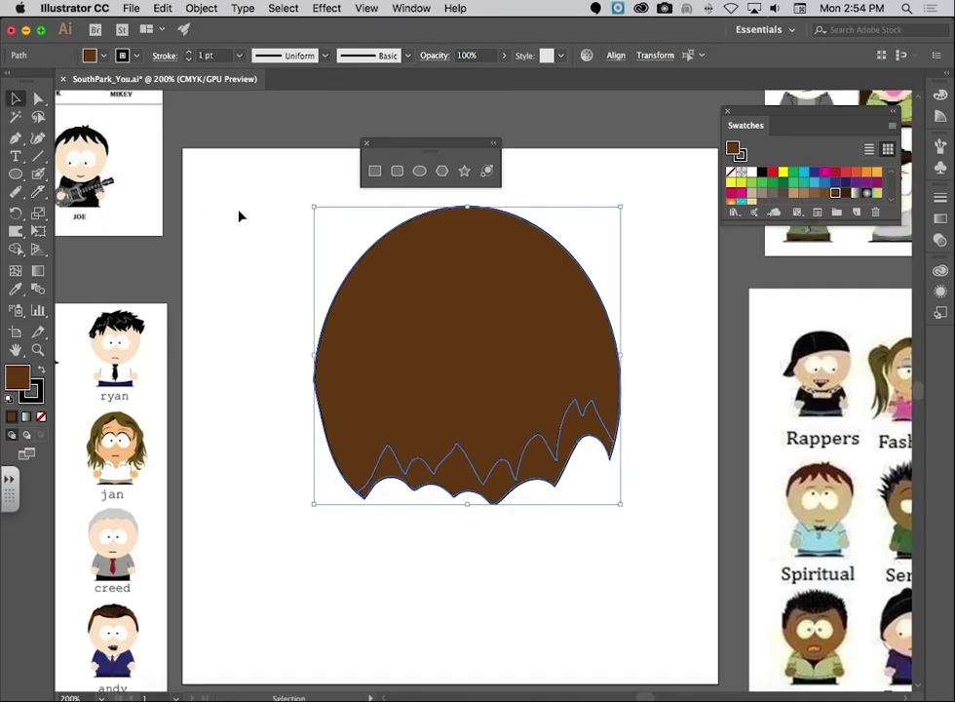
left_click(220, 158)
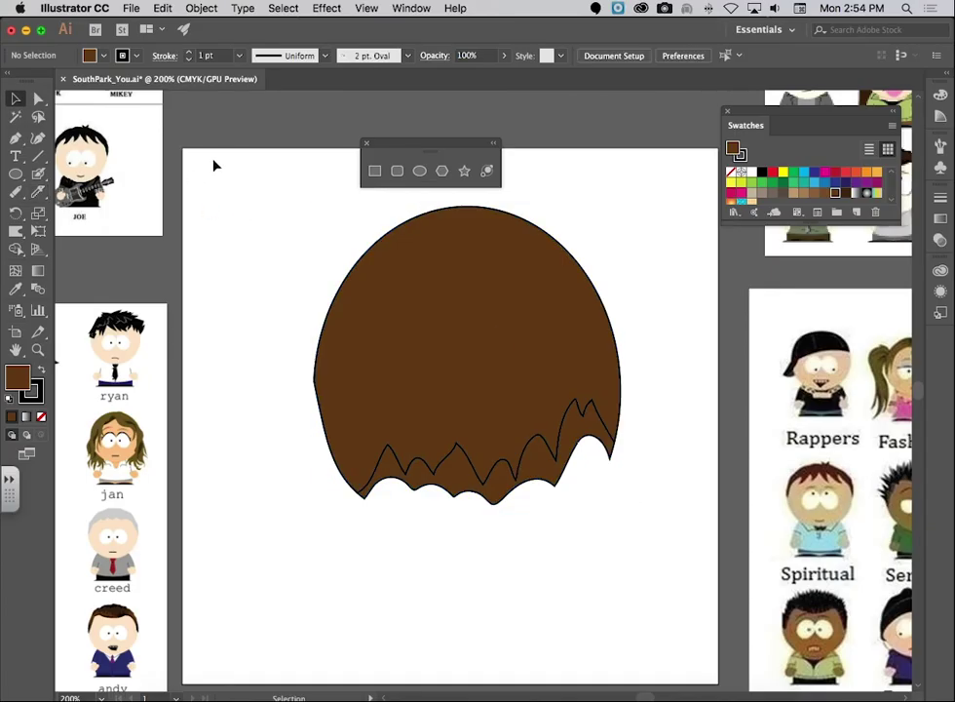
left_click_drag(471, 495, 499, 634)
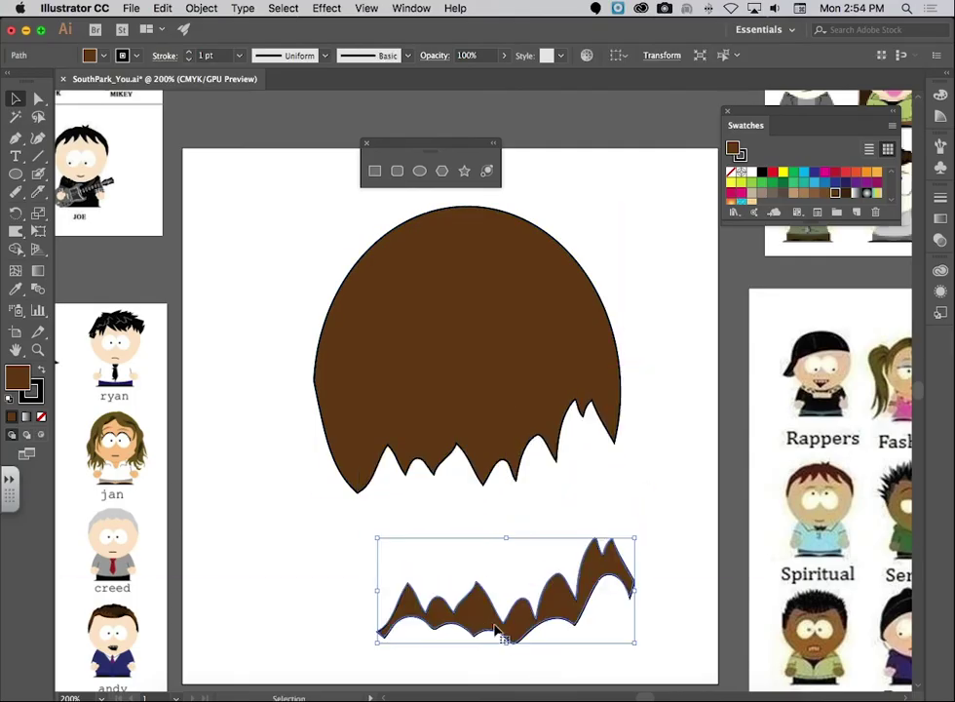
key("Delete")
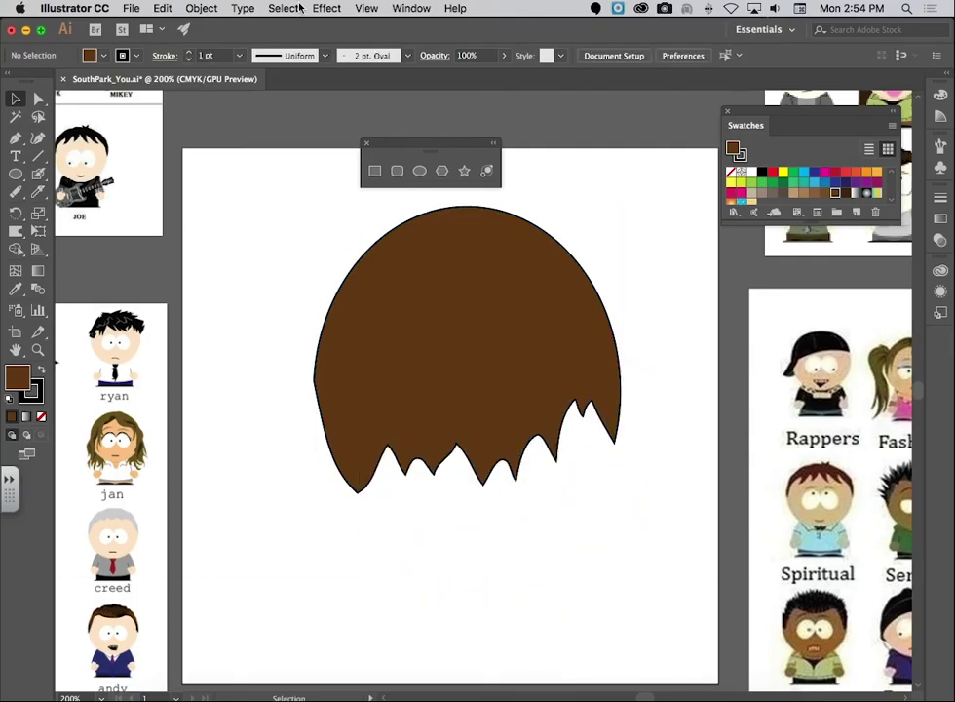
left_click(489, 297)
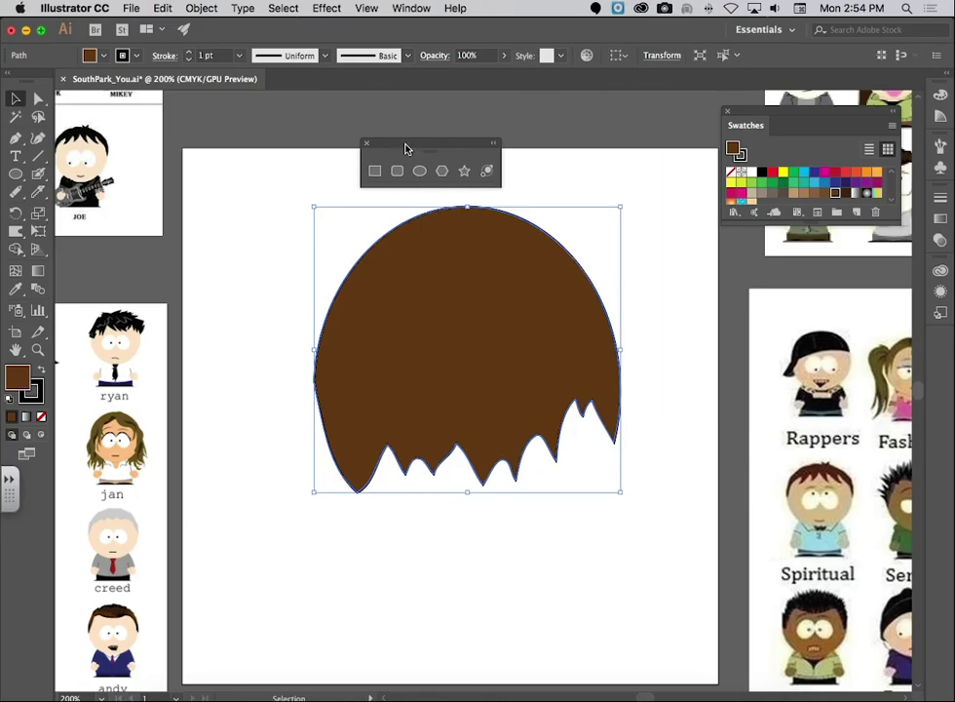
Send the brown hair to the back using Object > Arrange > Send to Back.
left_click(200, 8)
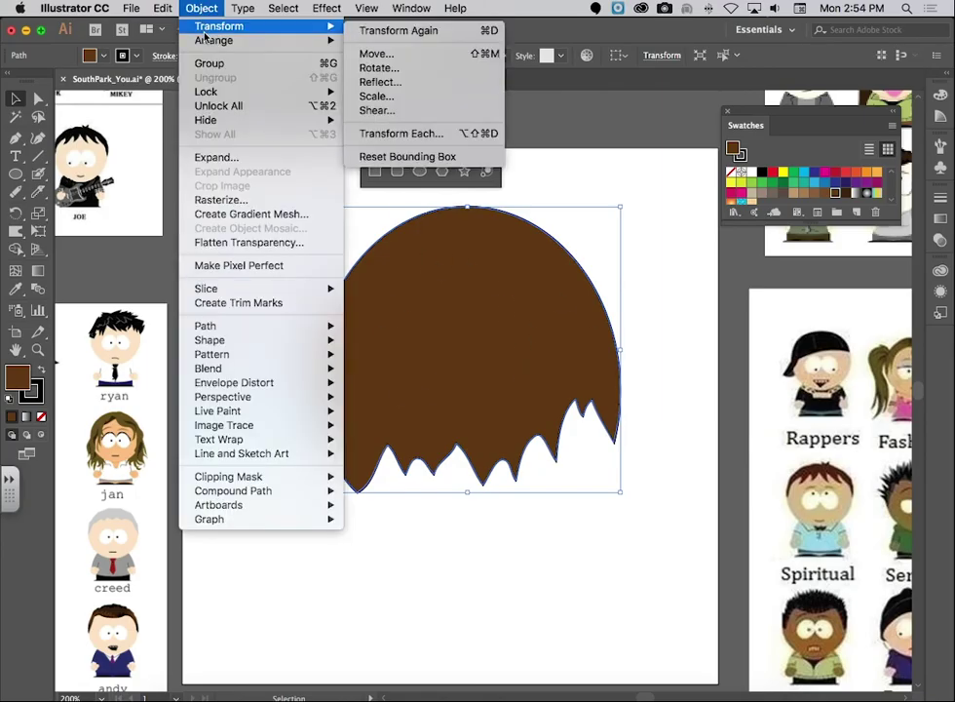
mouse_move(205, 41)
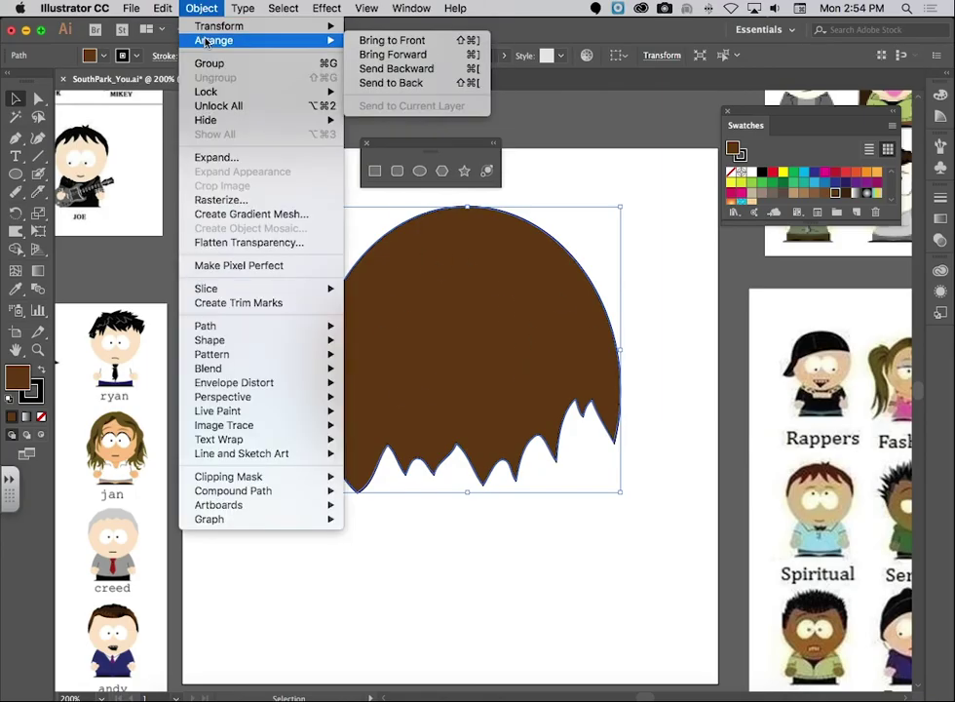
left_click(386, 84)
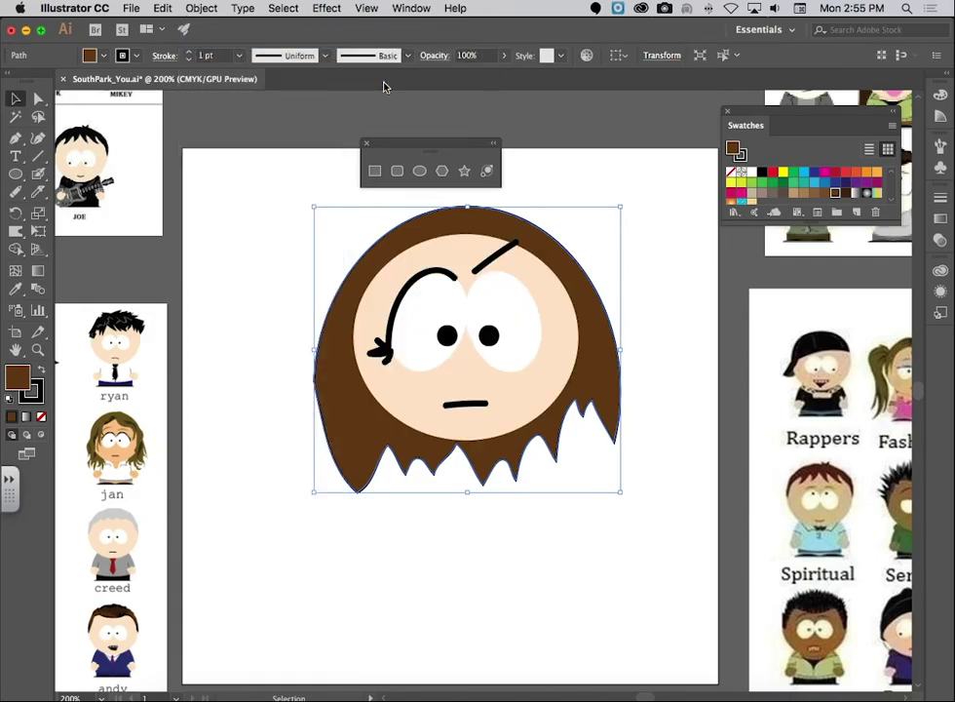
left_click(297, 483)
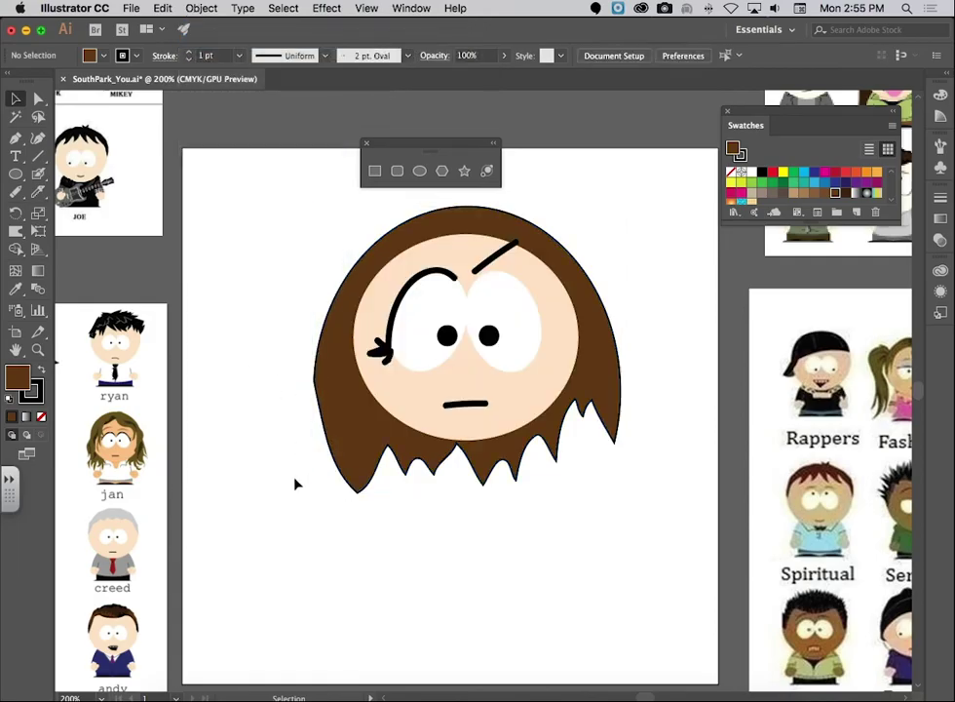
Pen a closed bangs outline down the left side with forehead spikes, filled lighter brown.
left_click(16, 141)
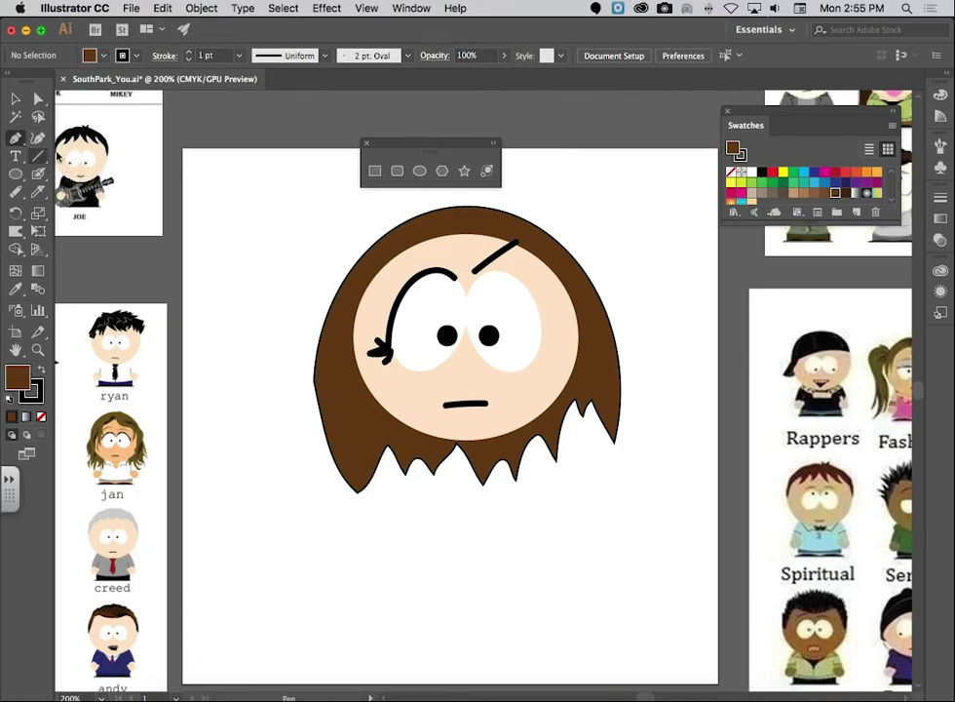
left_click(468, 227)
left_click(395, 250)
left_click(356, 295)
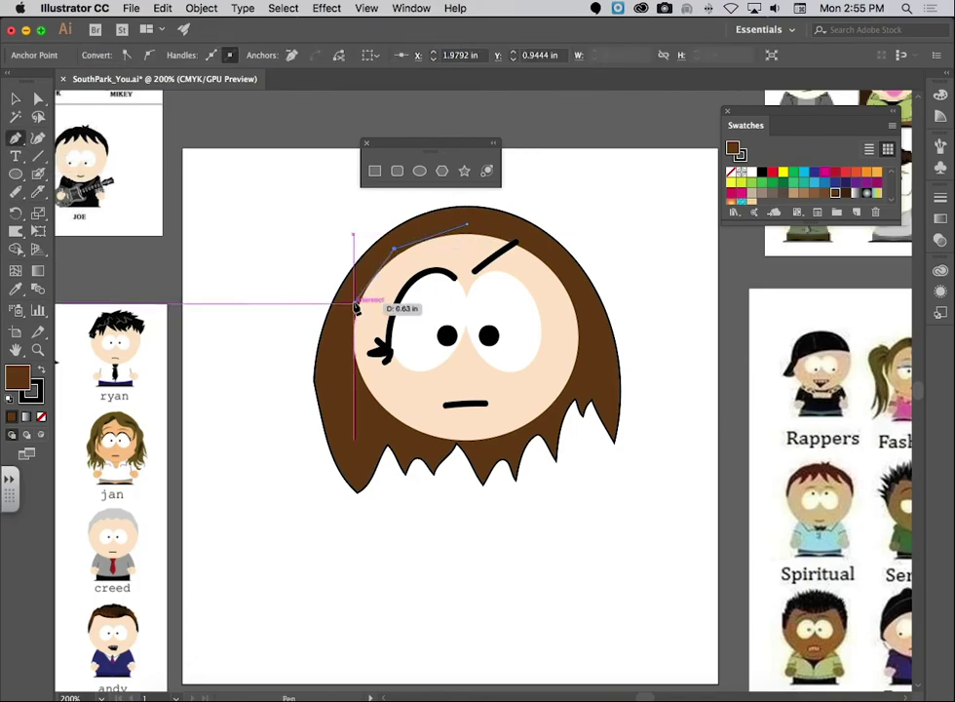
left_click(339, 417)
left_click(357, 428)
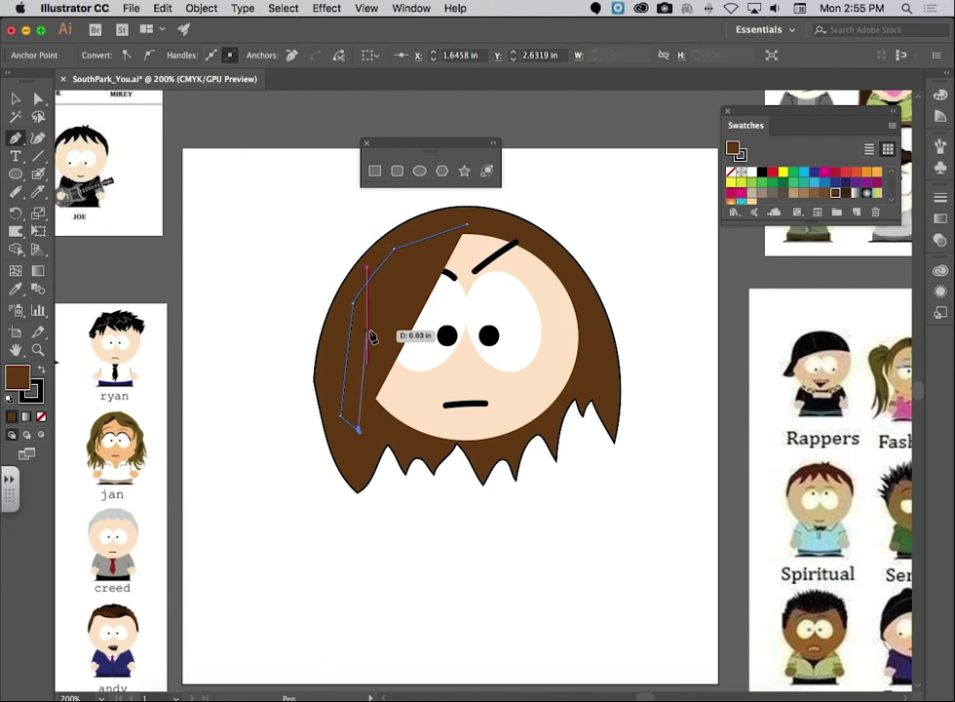
left_click(367, 329)
left_click(412, 283)
left_click(422, 317)
left_click(445, 281)
left_click(450, 312)
left_click(467, 261)
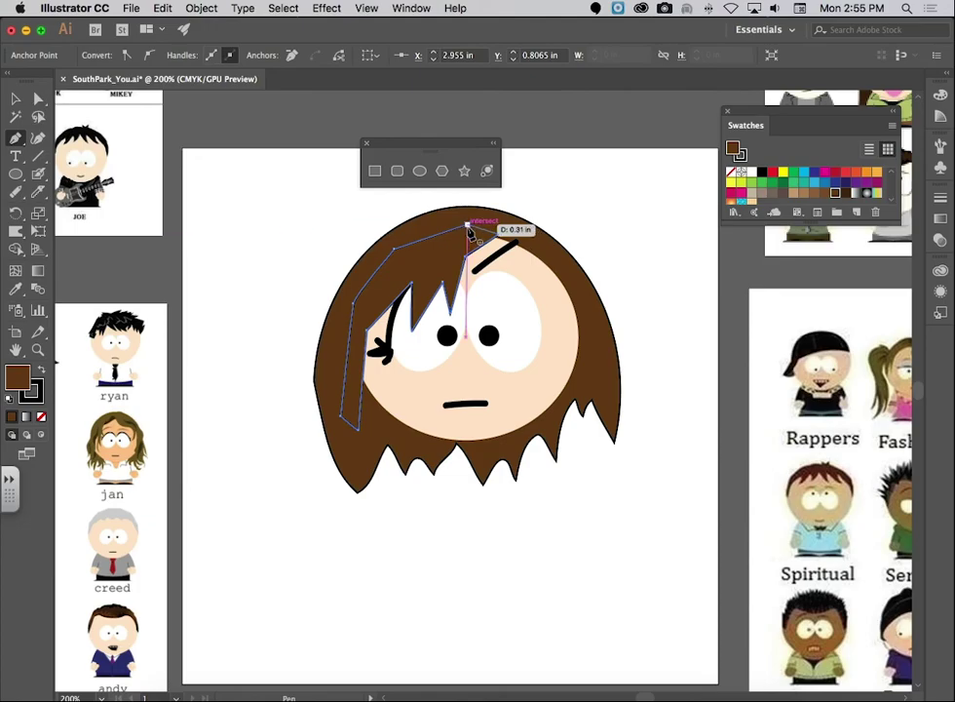
left_click(468, 226)
left_click(823, 194)
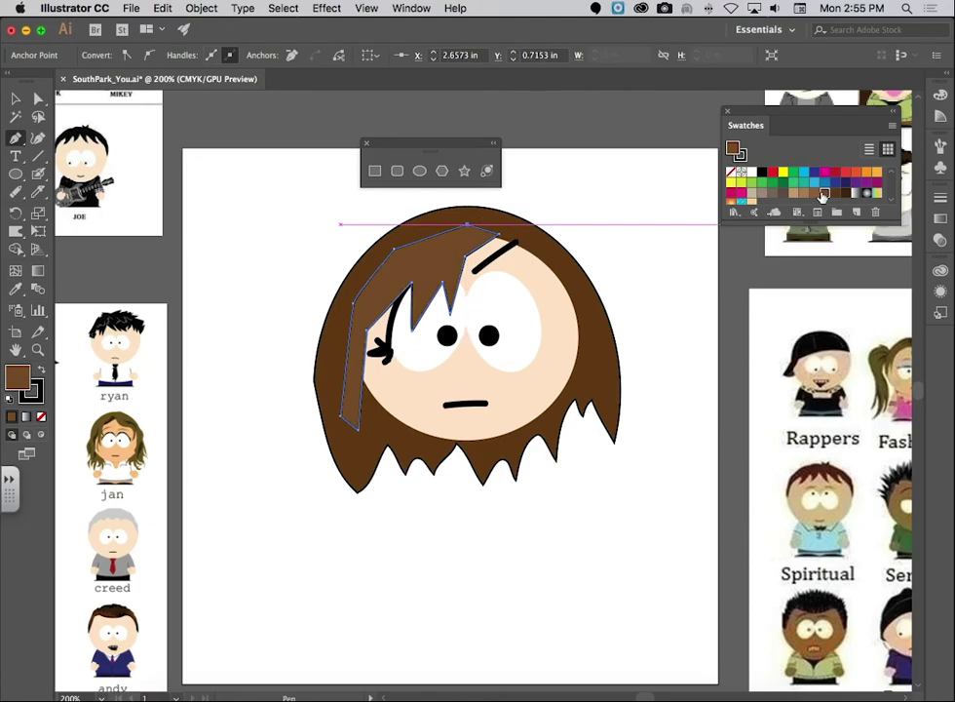
Reshape the bangs' top, left edge, lower tip and hairline point with the Curvature tool.
left_click(38, 139)
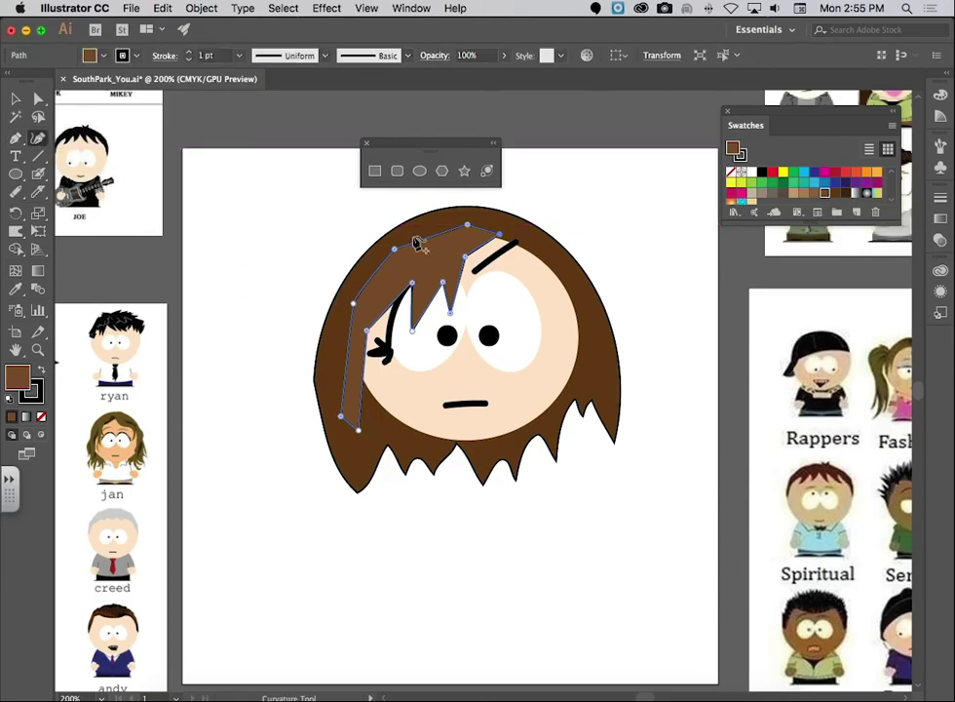
left_click_drag(432, 242, 427, 228)
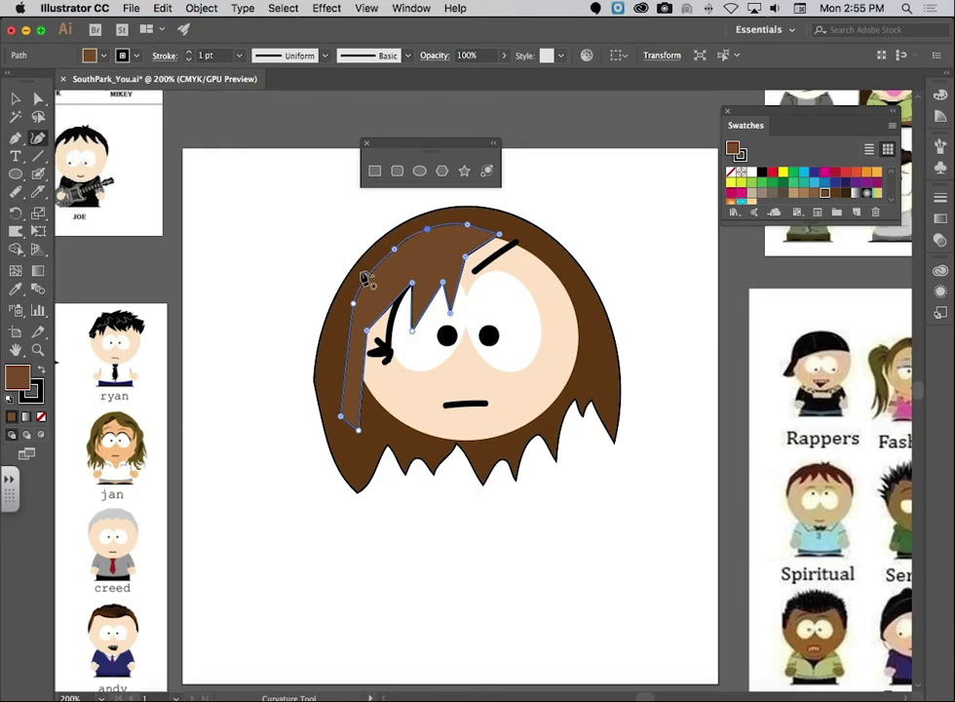
left_click_drag(349, 355, 331, 349)
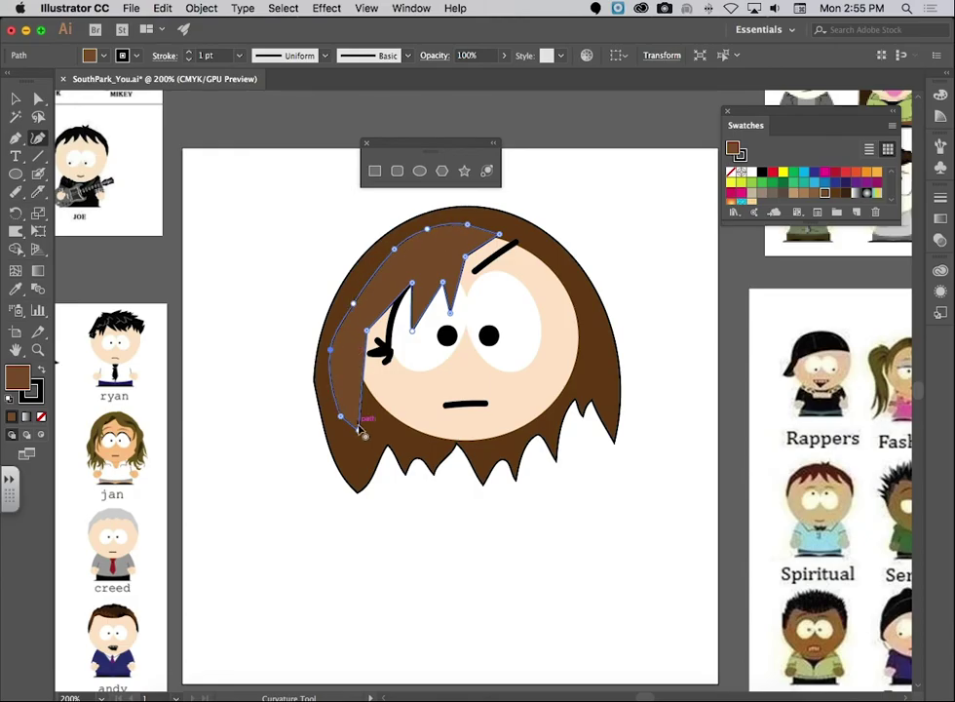
left_click_drag(359, 432, 371, 446)
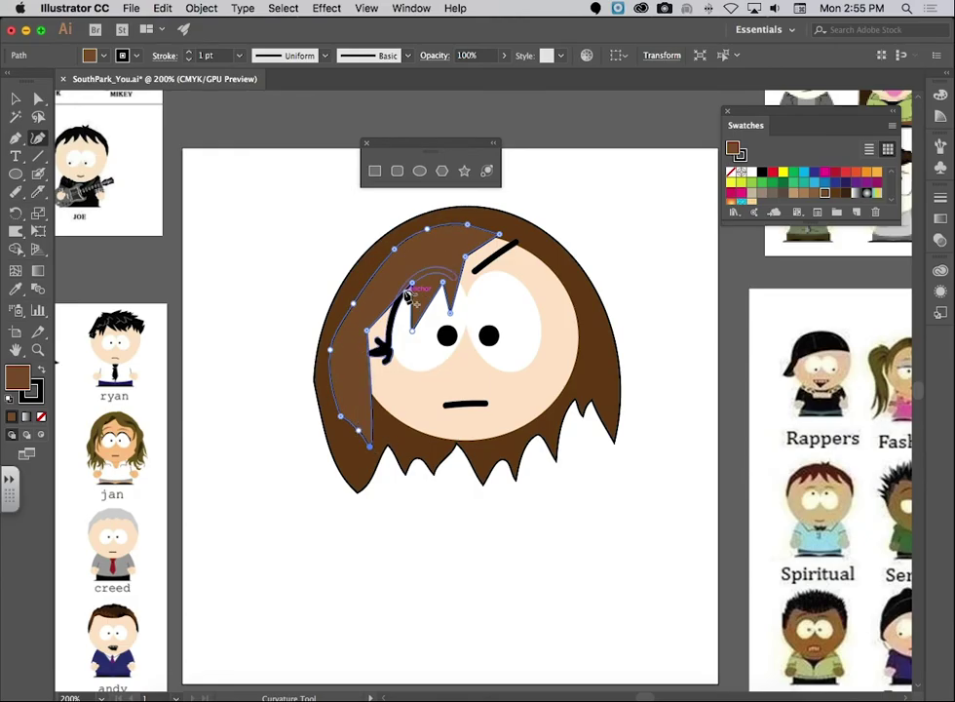
left_click_drag(372, 337, 378, 339)
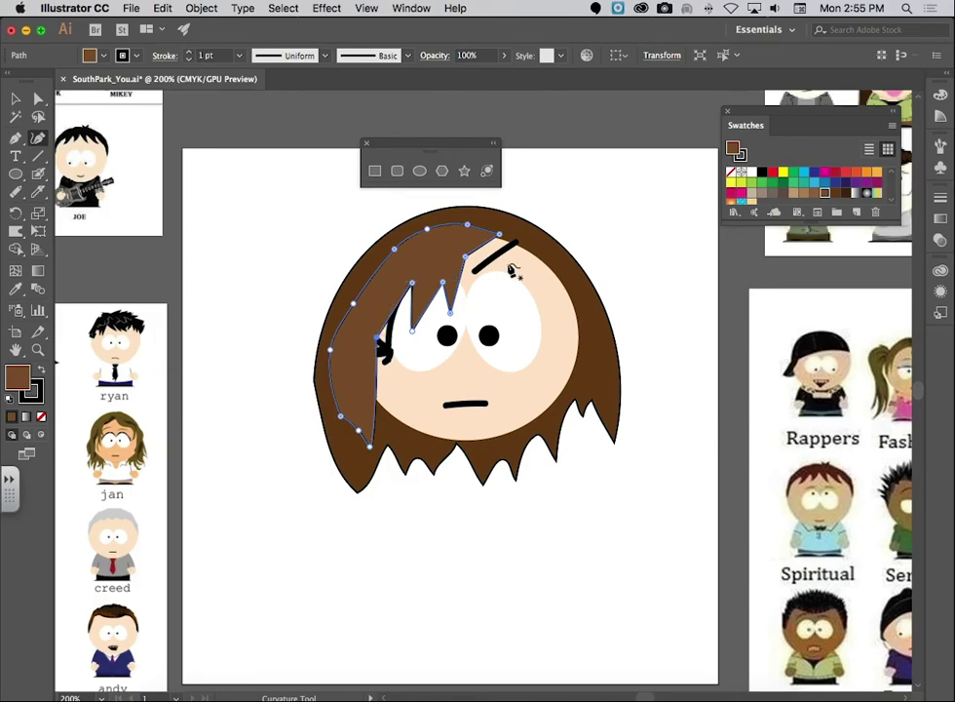
left_click_drag(500, 234, 528, 244)
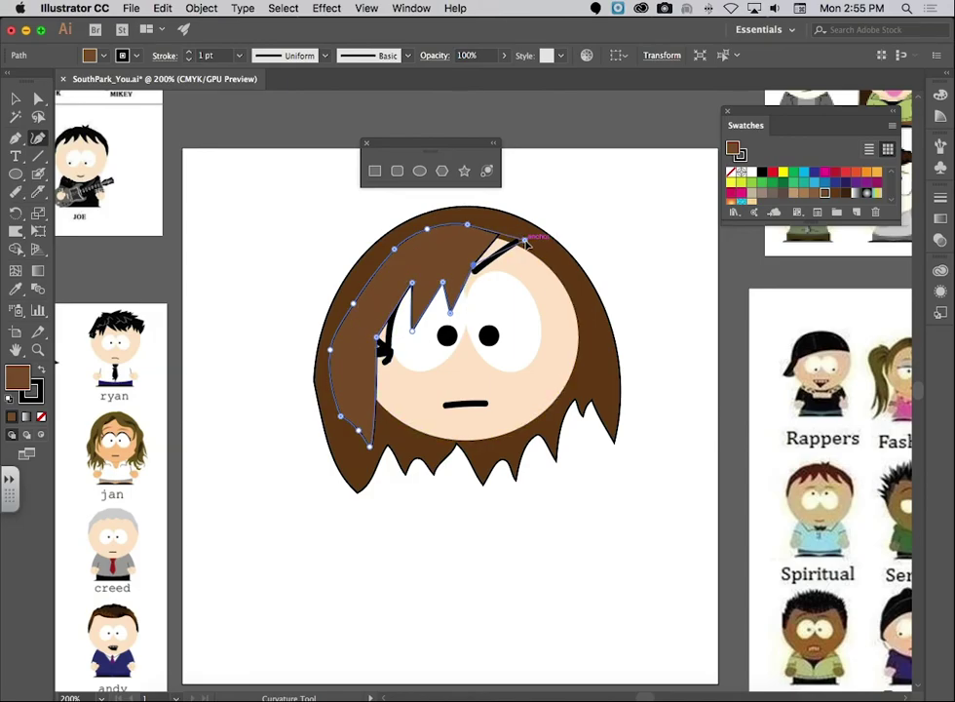
left_click(503, 229)
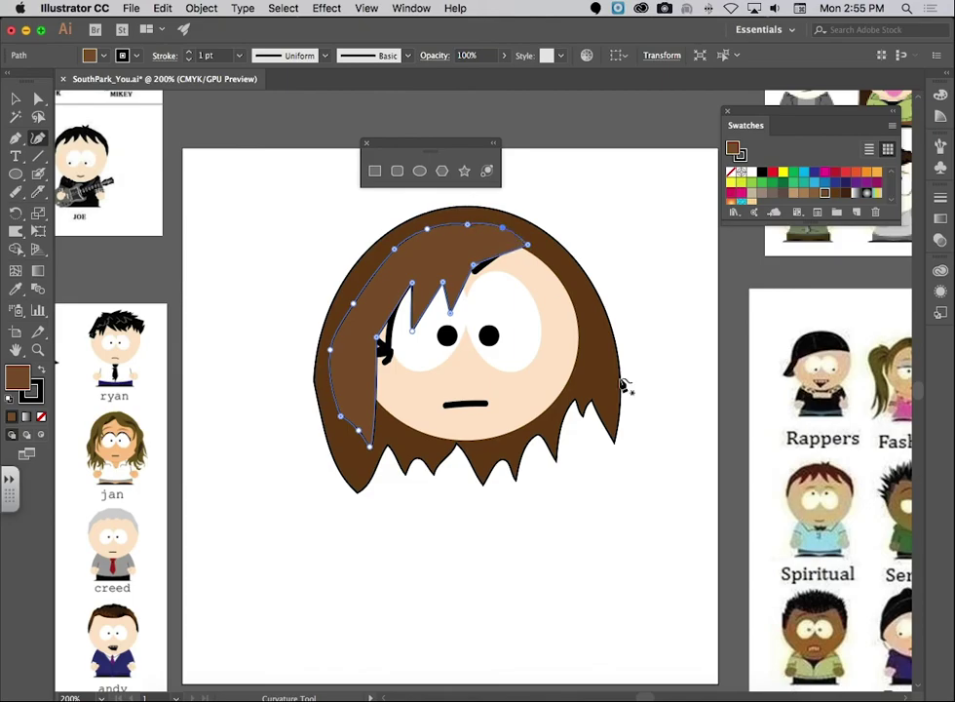
left_click(14, 97)
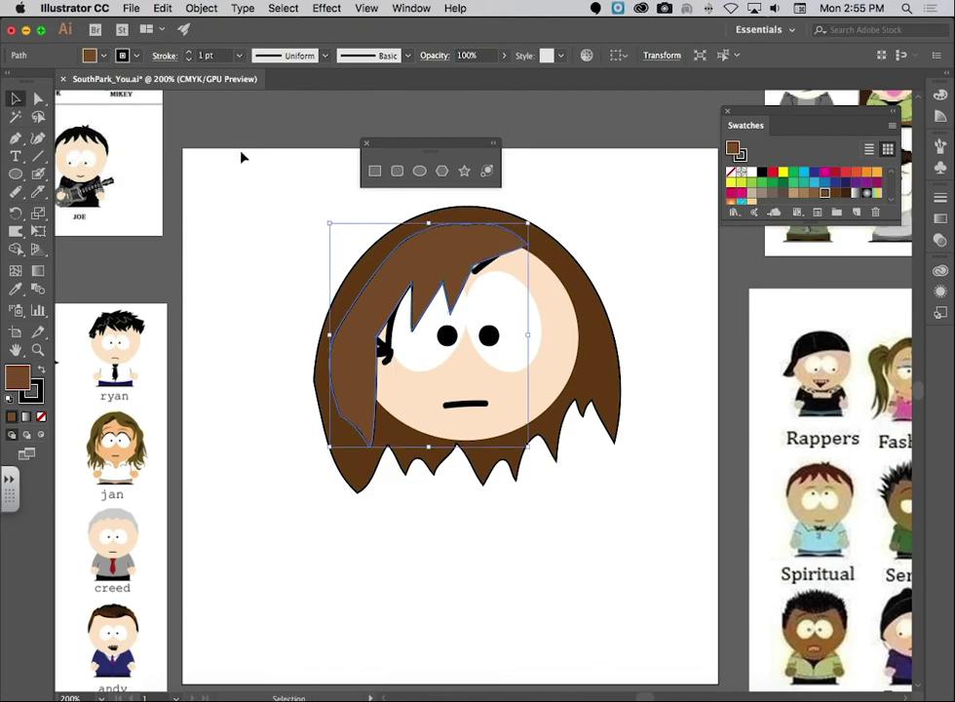
left_click(250, 174)
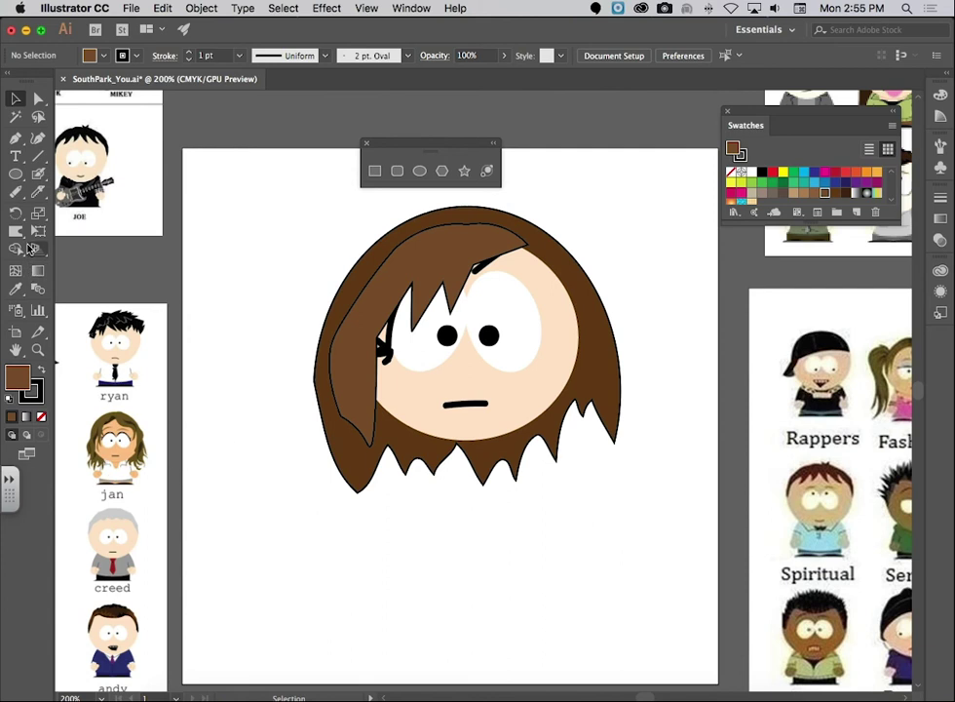
Trace the torso outline from jan's reference figure with the Pen tool.
left_click(15, 138)
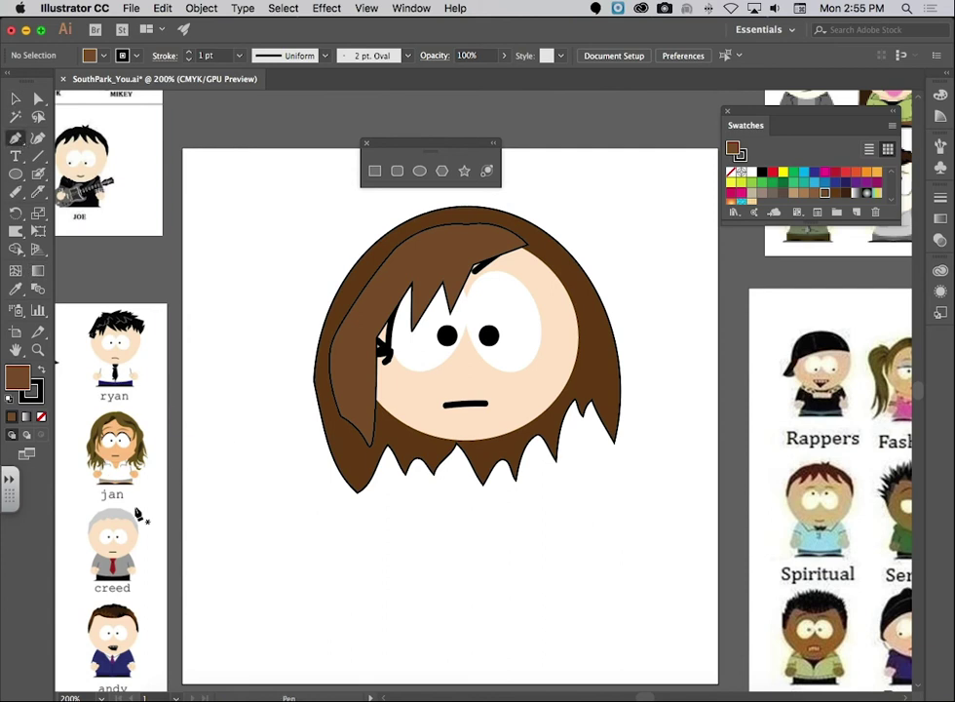
key("super+equal")
key("super+equal")
left_click_drag(148, 502, 950, 389)
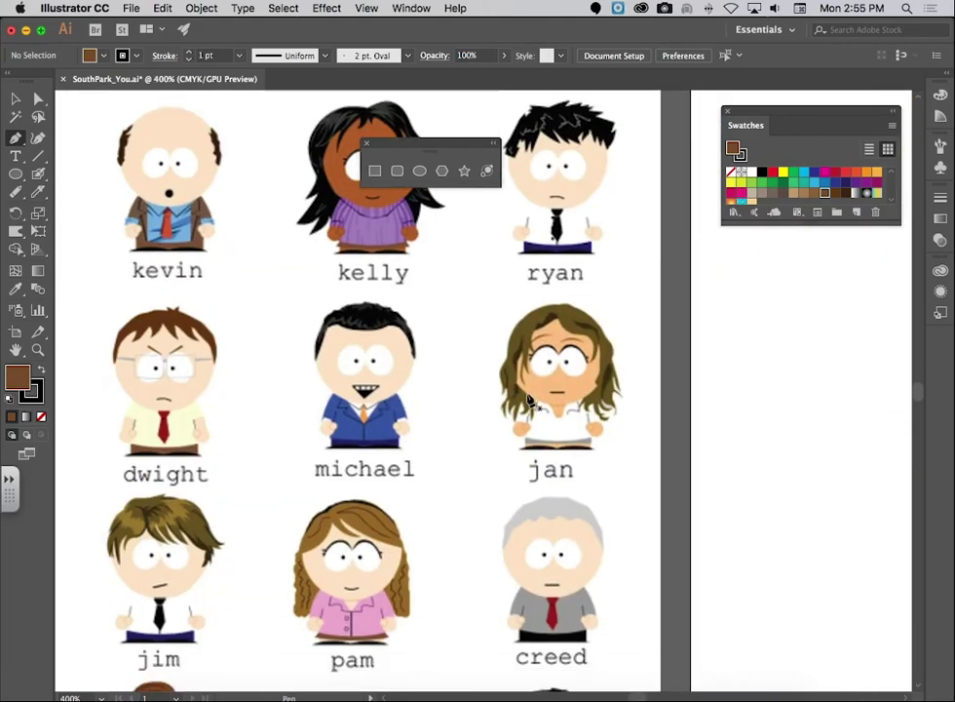
left_click(528, 421)
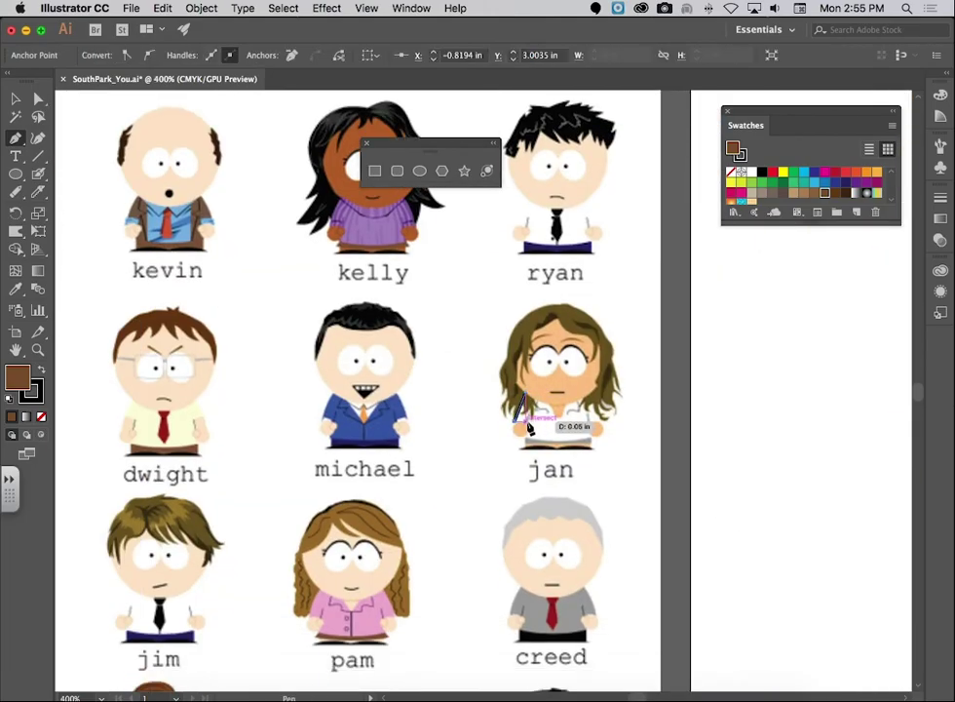
left_click_drag(524, 442, 527, 400)
left_click(597, 433)
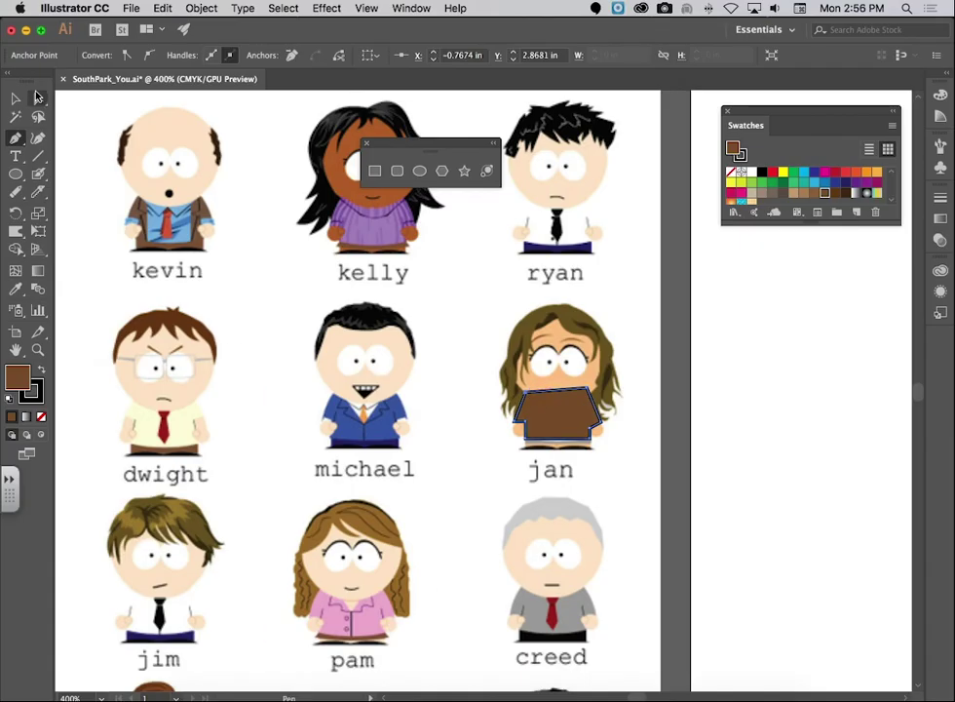
Move the traced torso onto the artboard and enlarge it beneath the girl's head.
key("v")
left_click_drag(578, 421, 551, 564)
key("space")
key("space")
key("a")
key("super+equal")
key("super+minus")
key("super+minus")
key("super+minus")
key("super+minus")
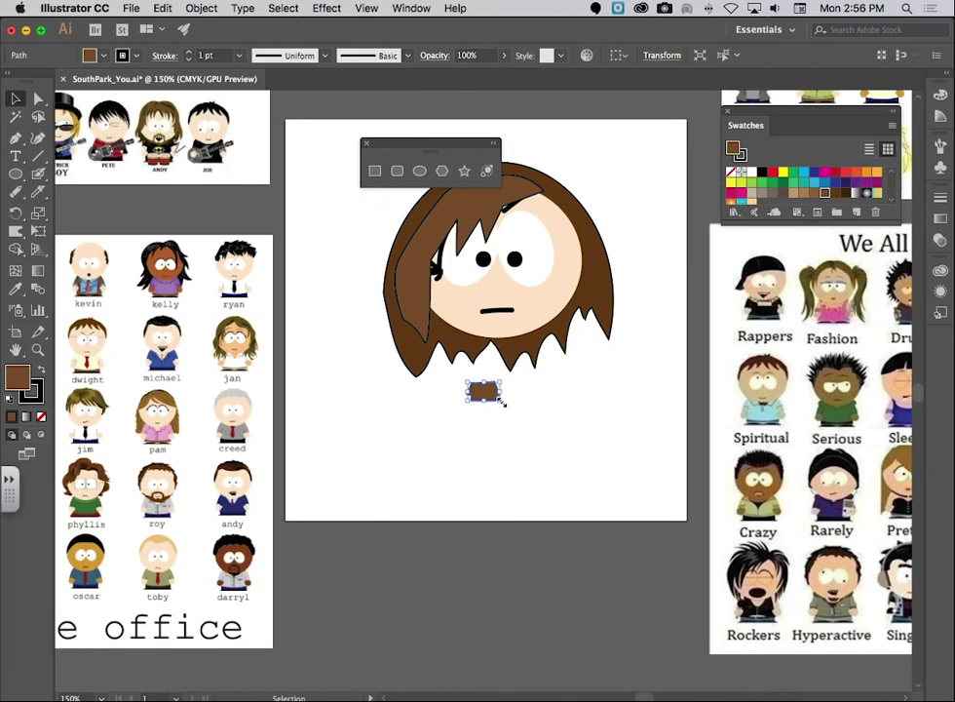
left_click_drag(503, 403, 519, 380)
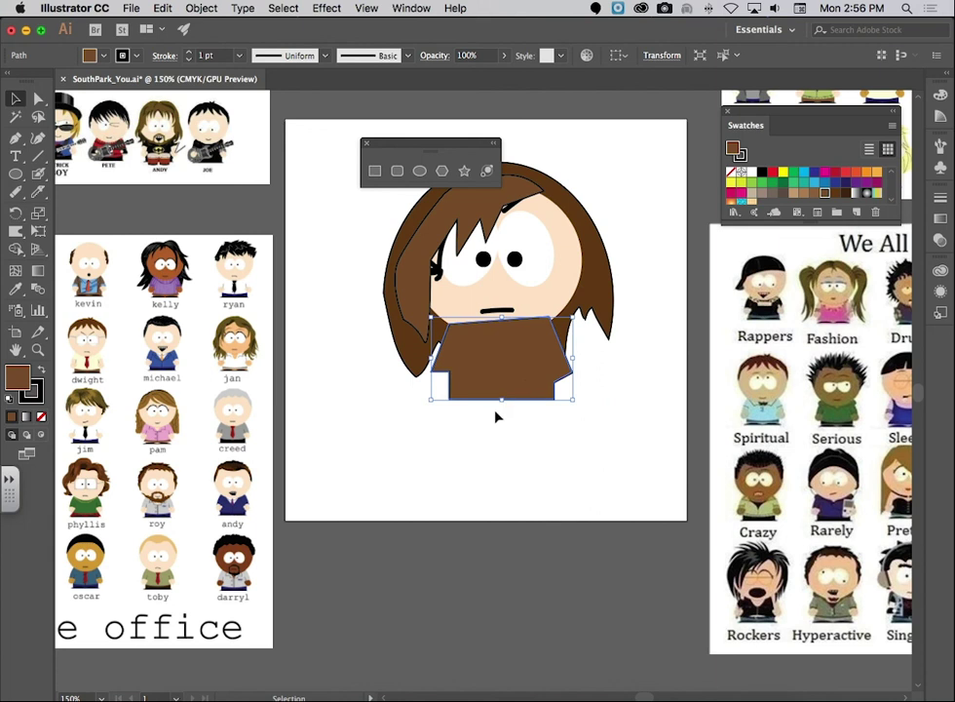
Send the brown body shape behind the hair with Arrange > Send to Back.
left_click(217, 8)
mouse_move(215, 40)
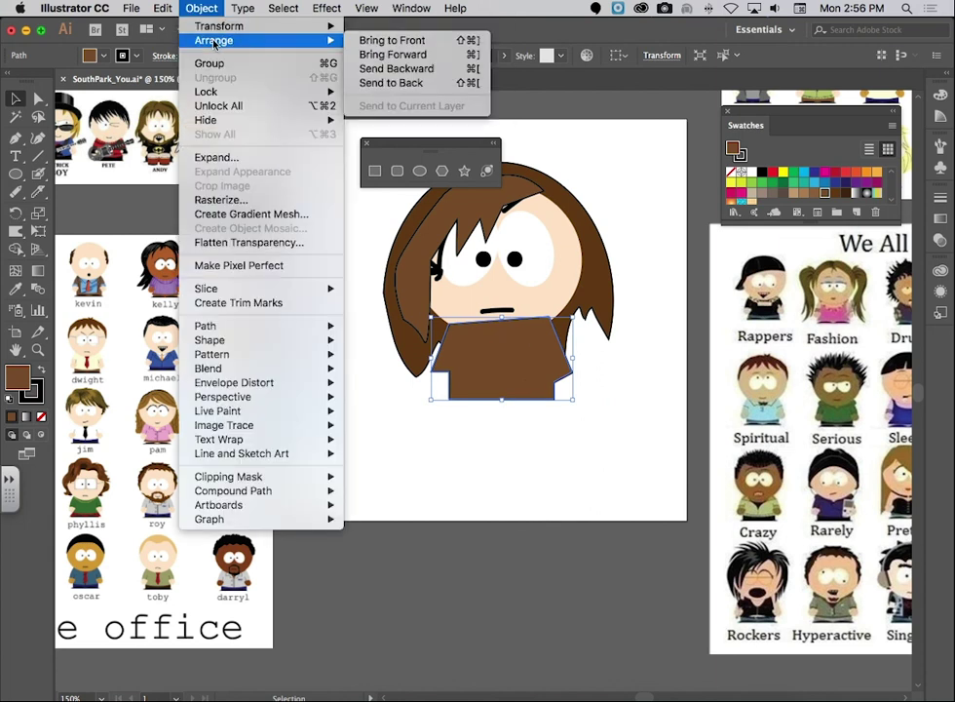
left_click(401, 83)
left_click(609, 281)
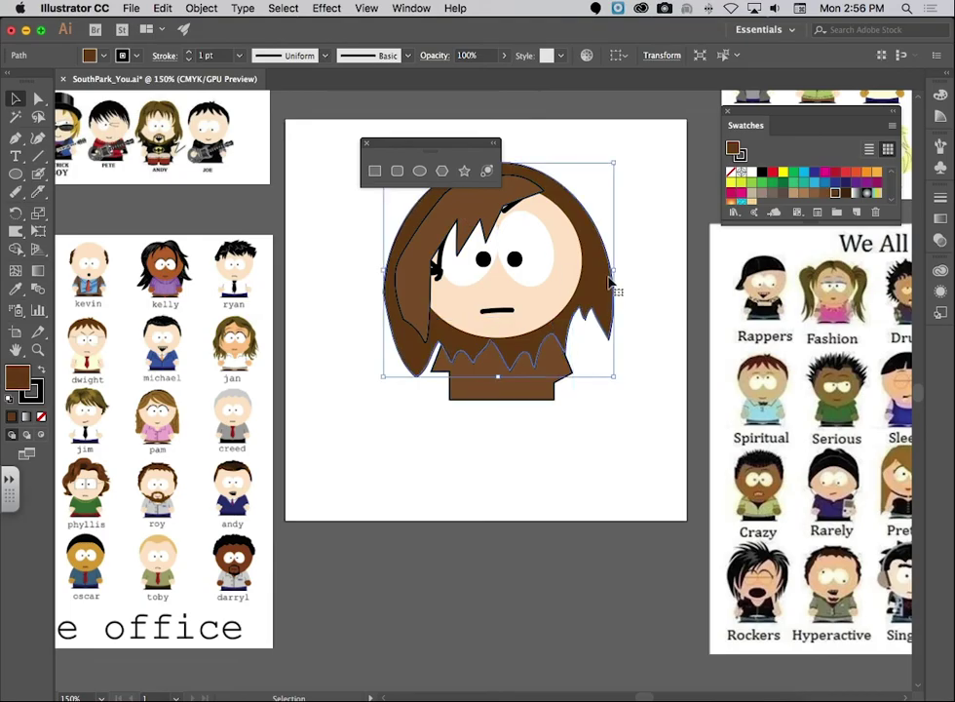
left_click(195, 7)
mouse_move(213, 39)
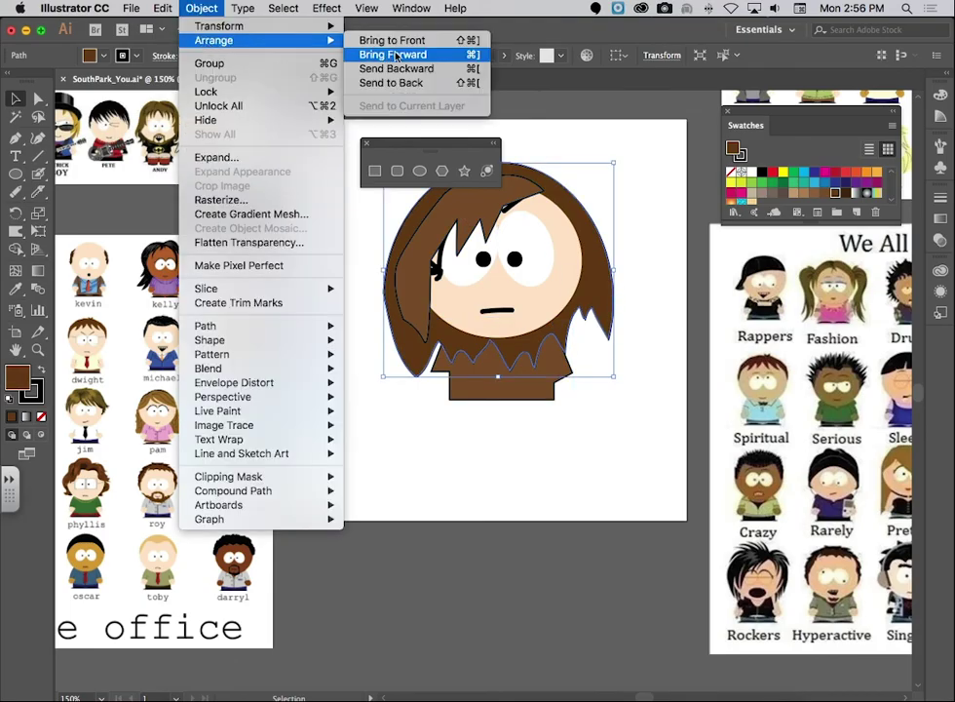
left_click(404, 80)
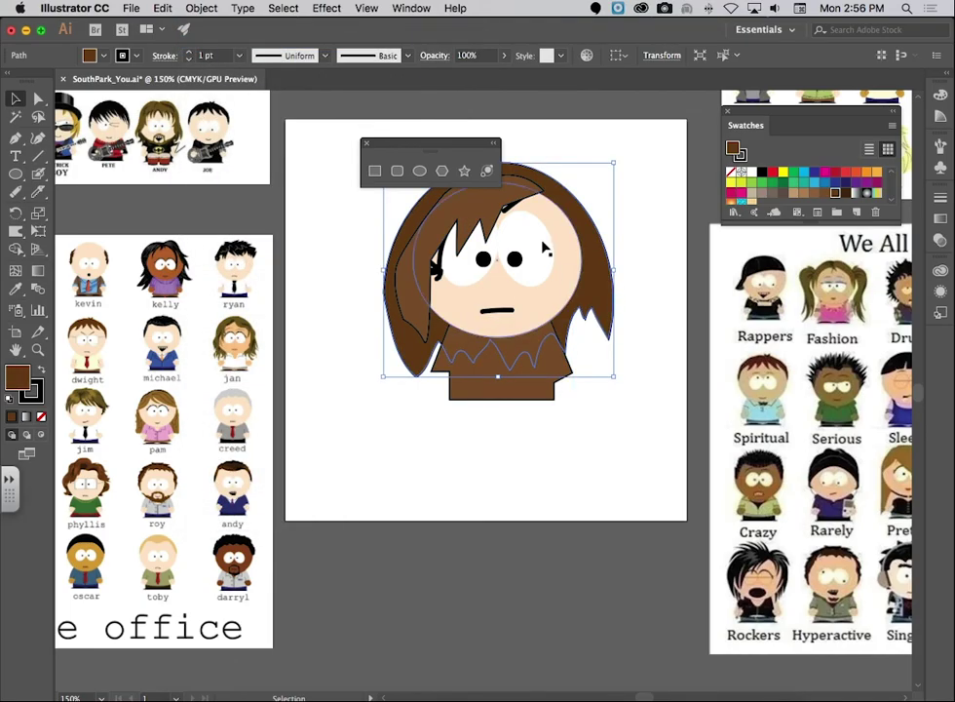
Fill the body purple and round out the shirt's left and right sides.
left_click(539, 395)
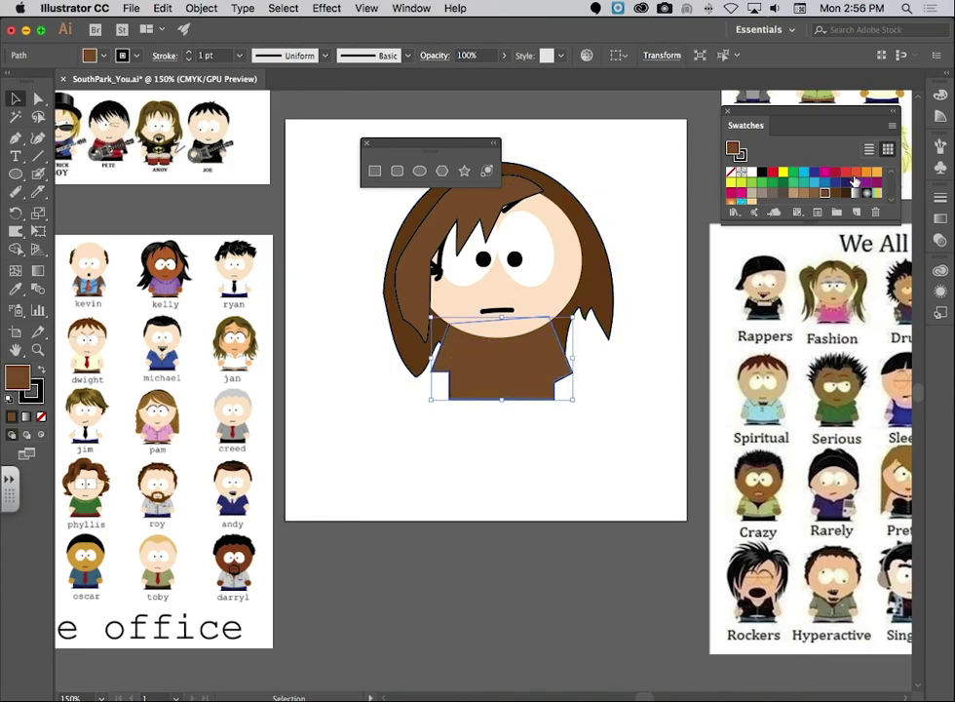
left_click(856, 184)
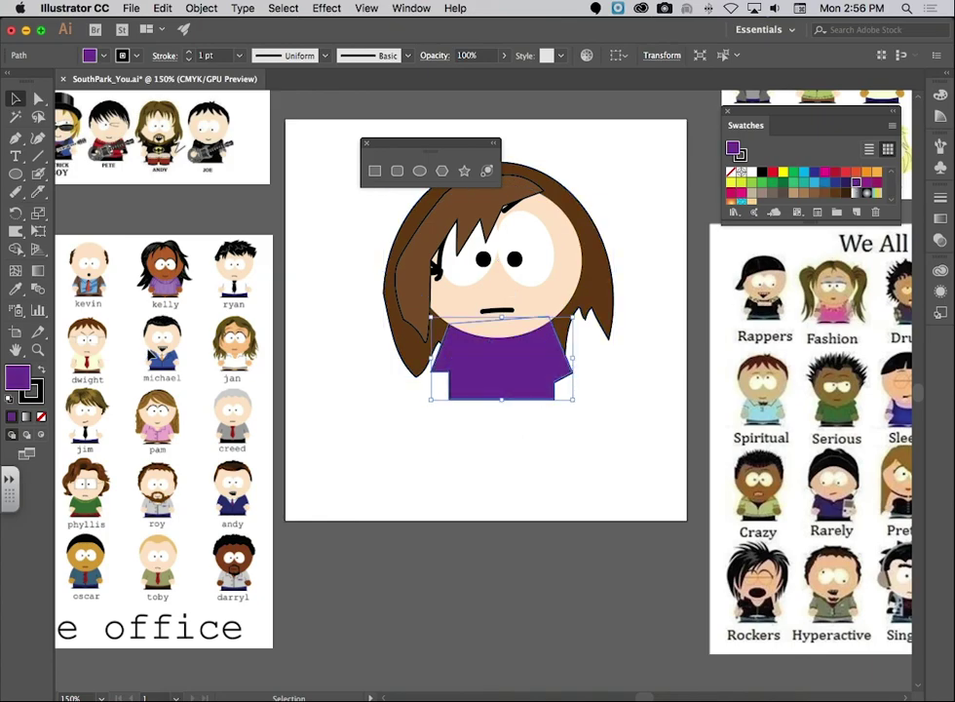
left_click(38, 138)
left_click(433, 341)
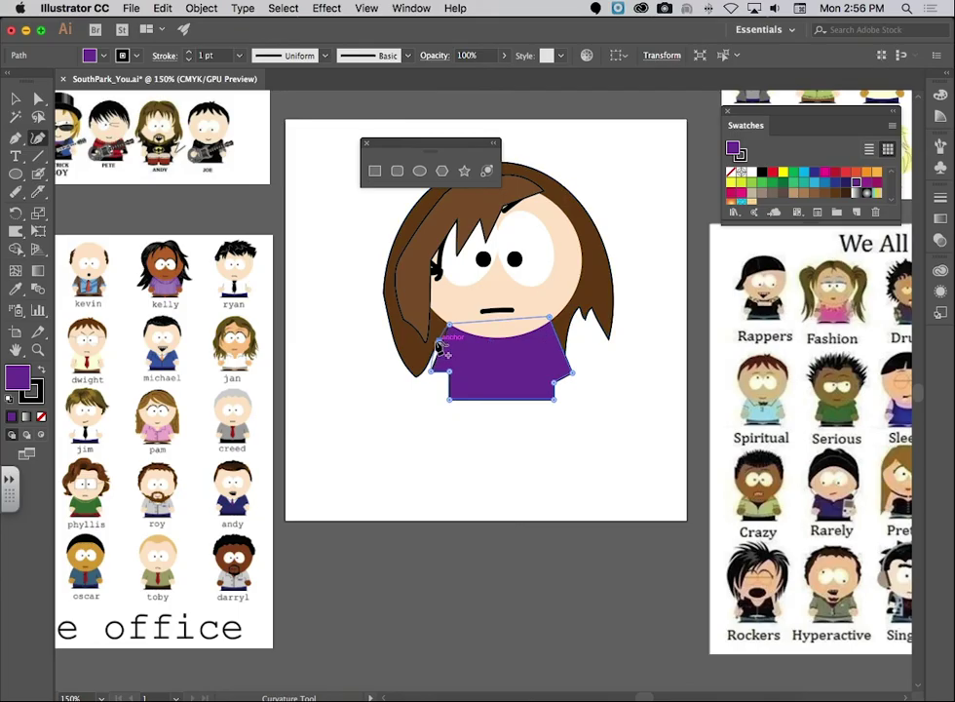
left_click(571, 349)
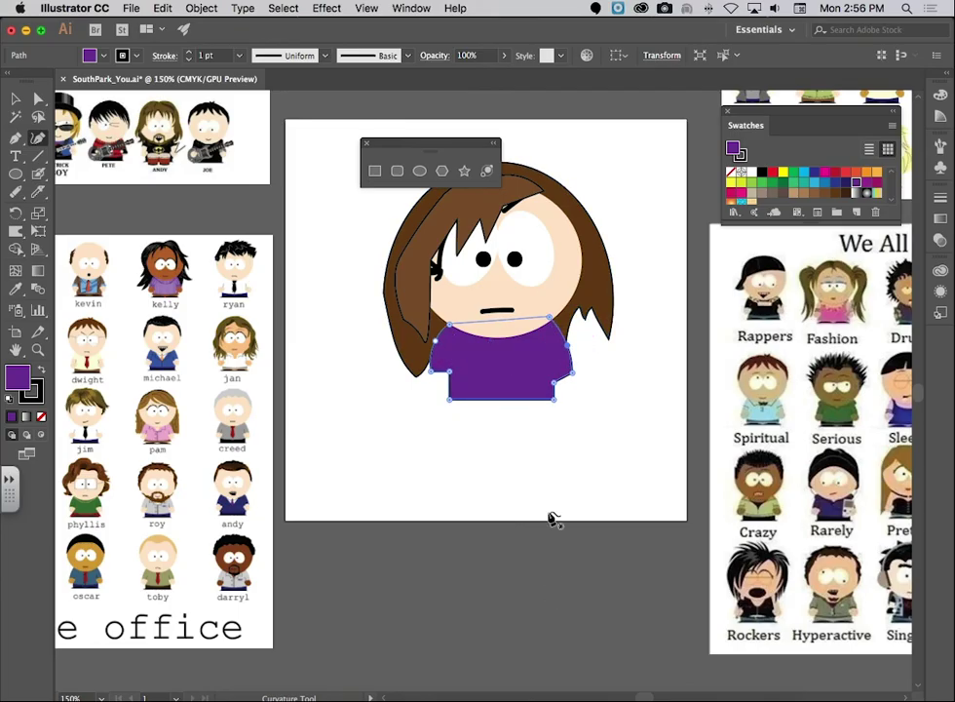
Draw a small circle at the shirt's lower-left corner for a hand.
key("super+equal")
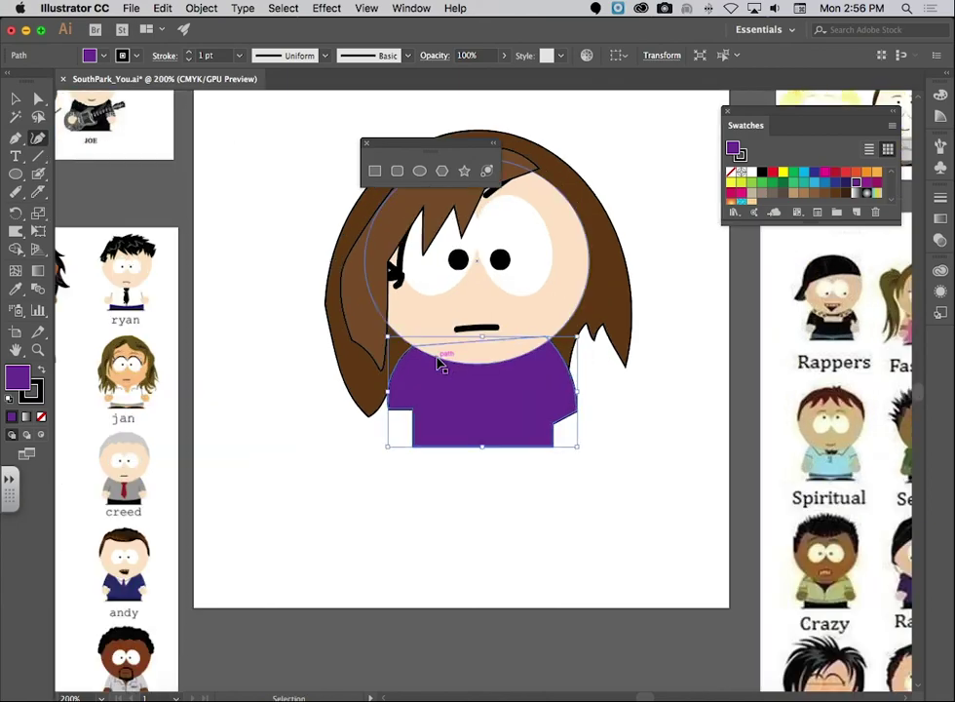
key("l")
mouse_move(377, 400)
left_mouse_down()
mouse_move(419, 441)
mouse_move(406, 421)
left_mouse_up()
Give the small circle the face's skin colour using the Eyedropper.
key("v")
left_click(406, 484)
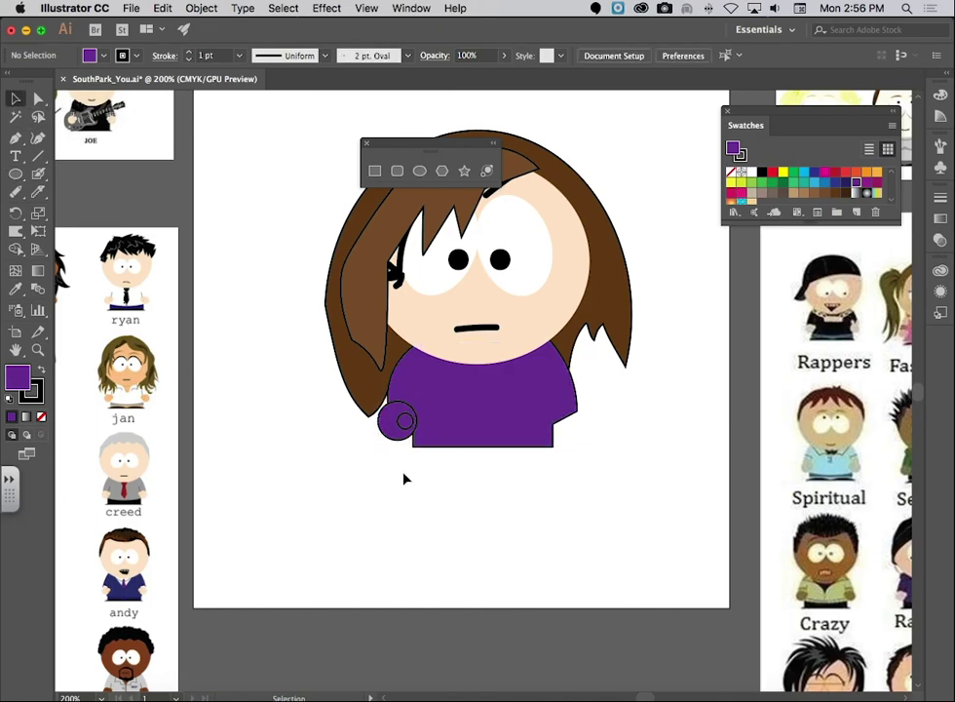
left_click(390, 420)
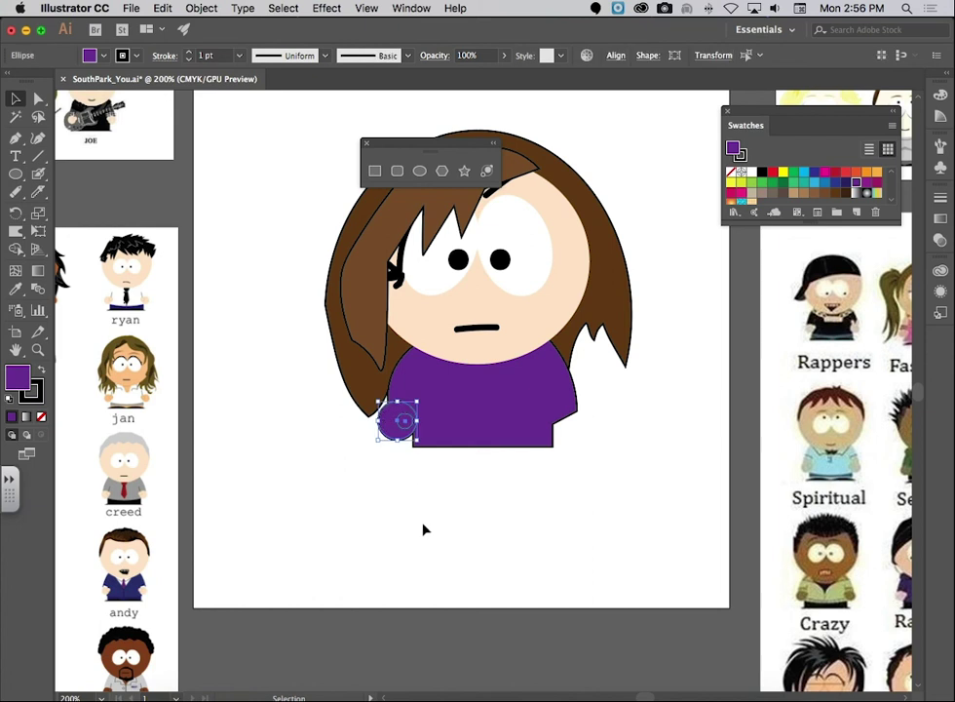
key("i")
left_click(468, 320)
Give the hand circle a brown outline from the Swatches.
key("v")
left_click(235, 478)
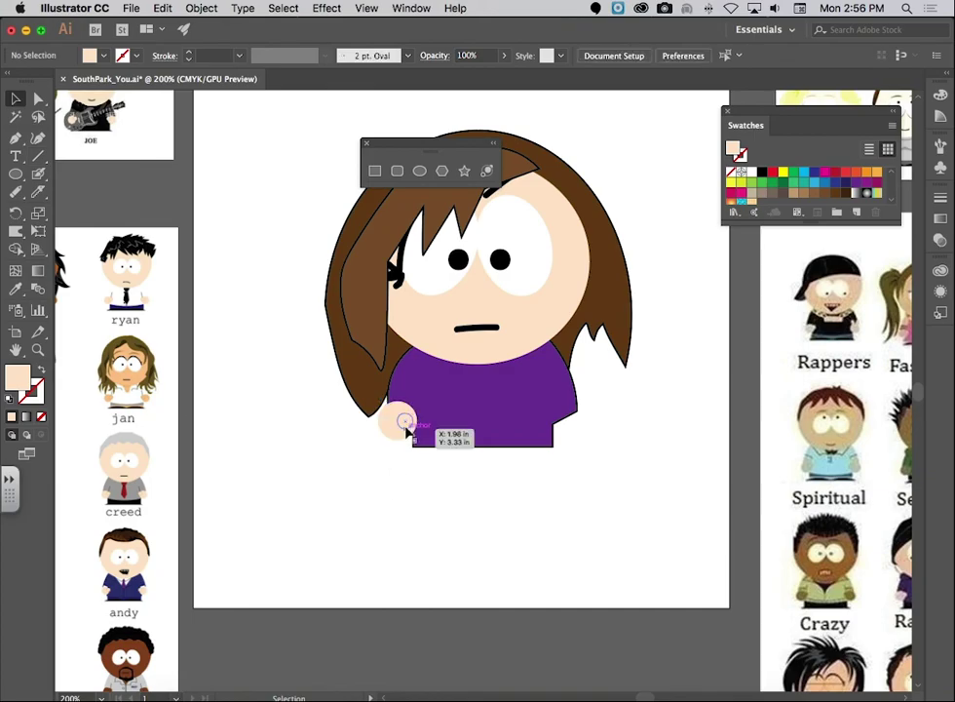
left_click(406, 426)
left_click(31, 394)
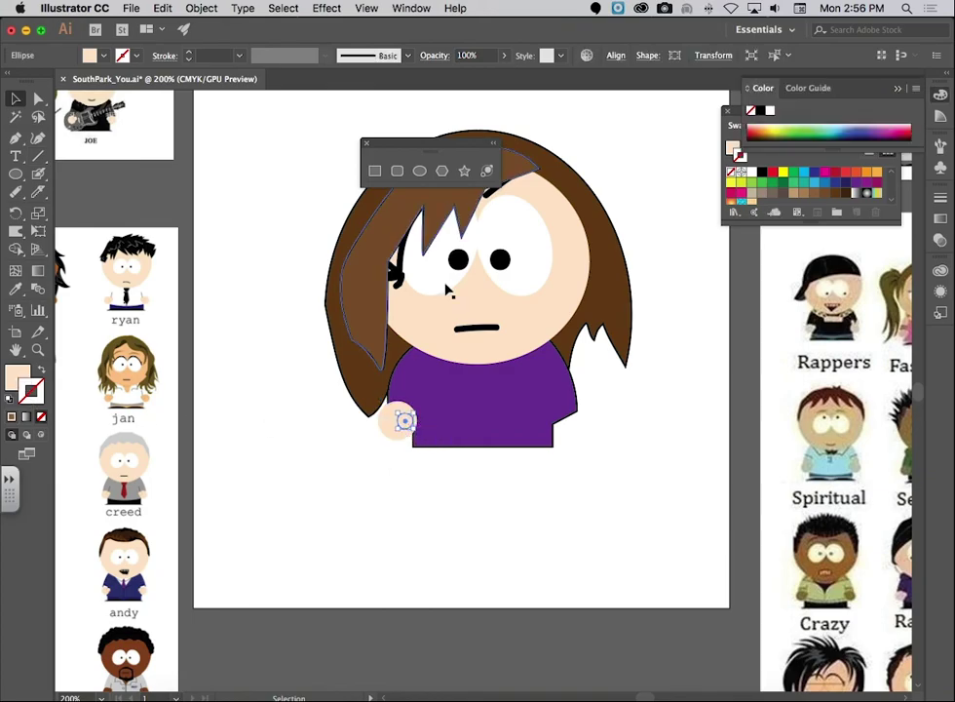
left_click(794, 195)
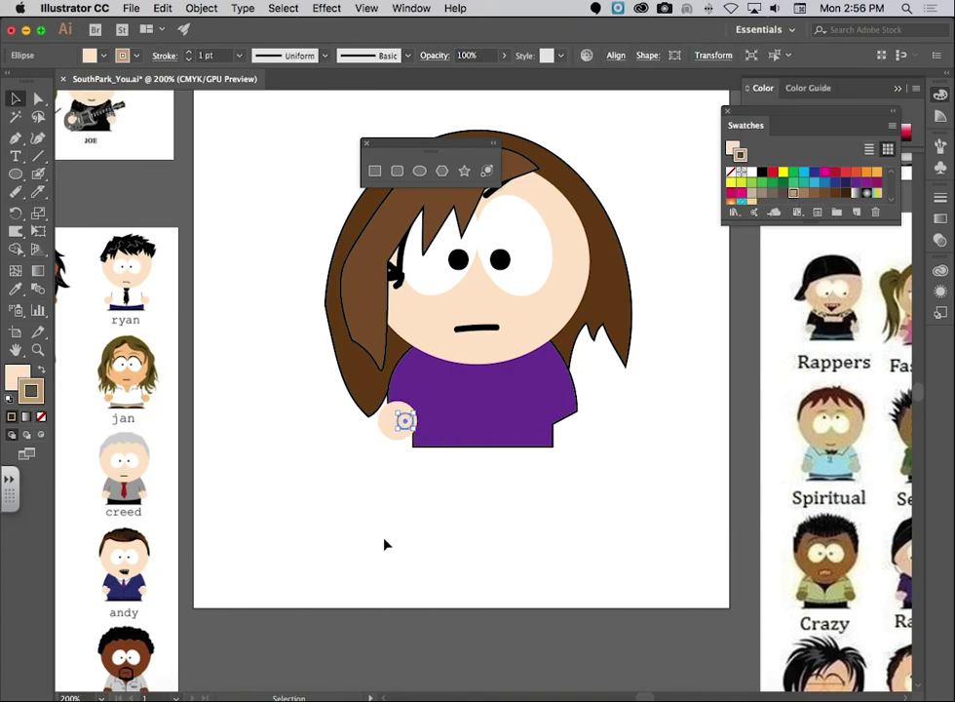
Alt-drag a copy of the hand to the shirt's lower-right sleeve.
left_click(290, 590)
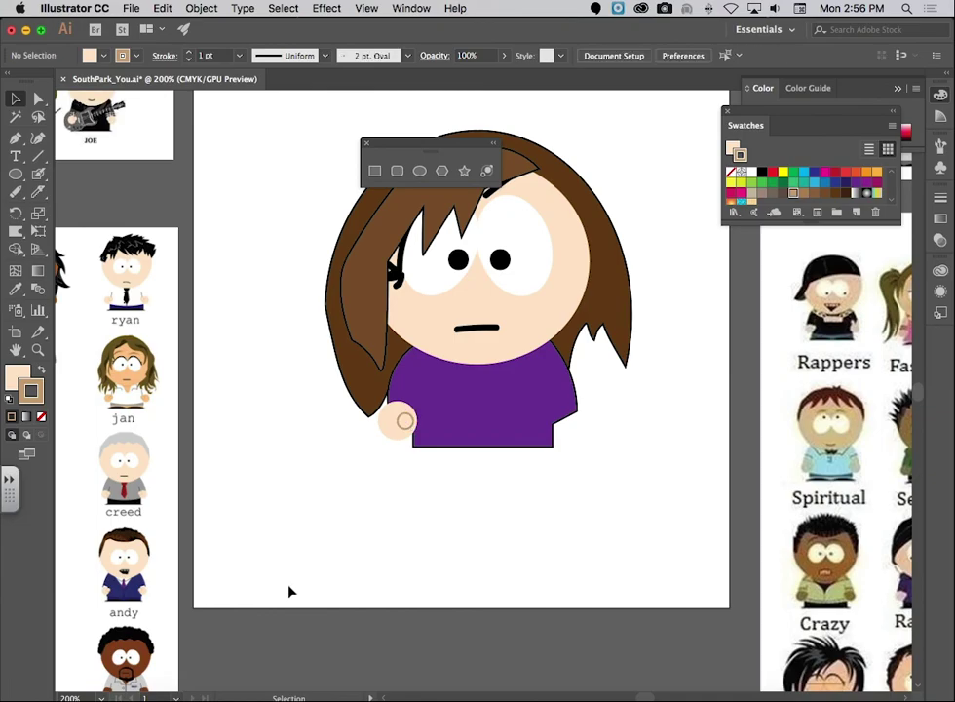
left_click(404, 423)
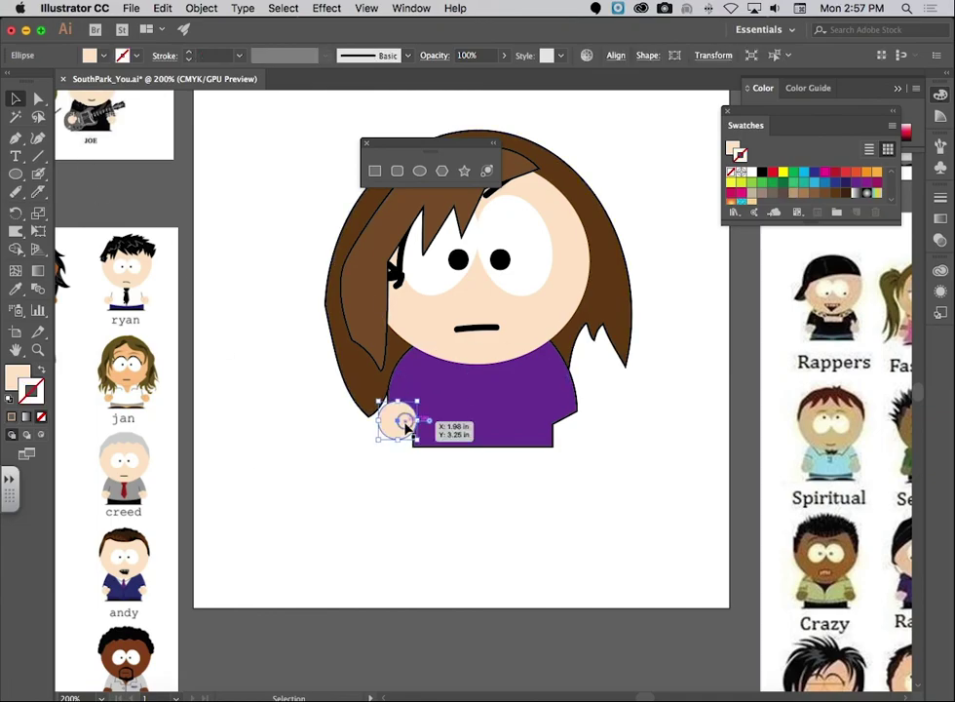
left_click(396, 429, "shift")
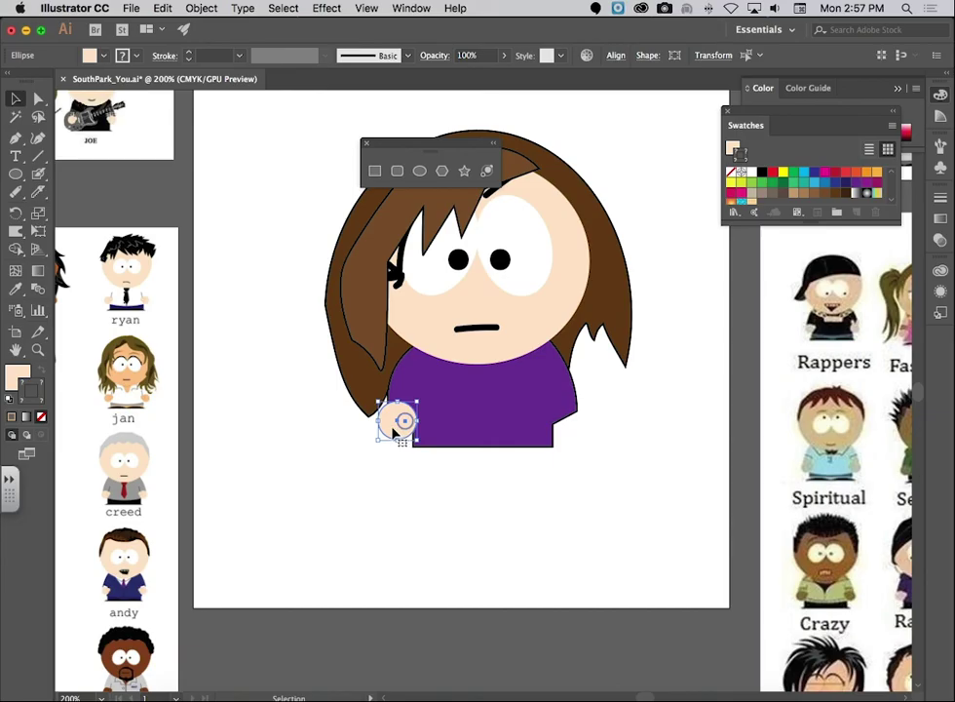
left_click_drag(395, 431, 567, 426)
left_click(656, 559)
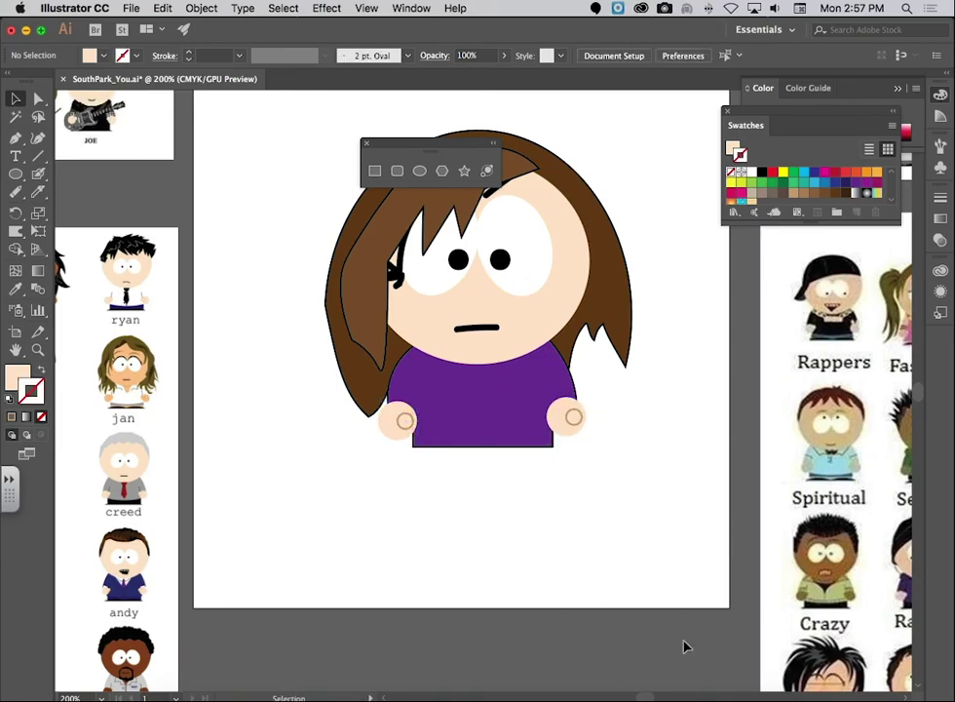
left_click(375, 171)
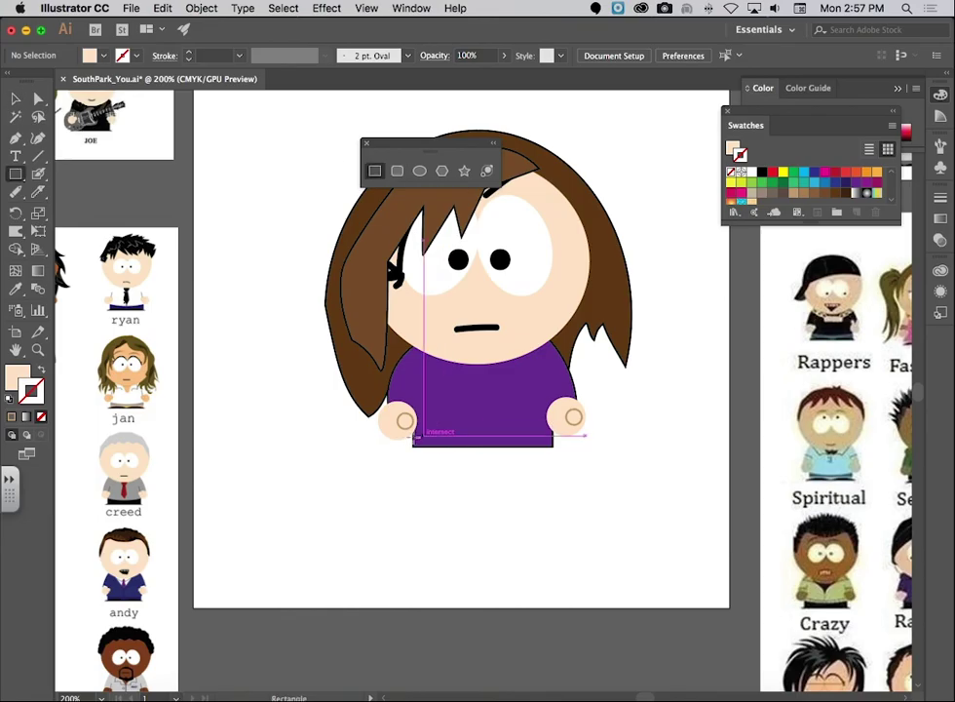
Draw a rectangle under the shirt filled dark blue with no outline.
left_click_drag(414, 435, 554, 471)
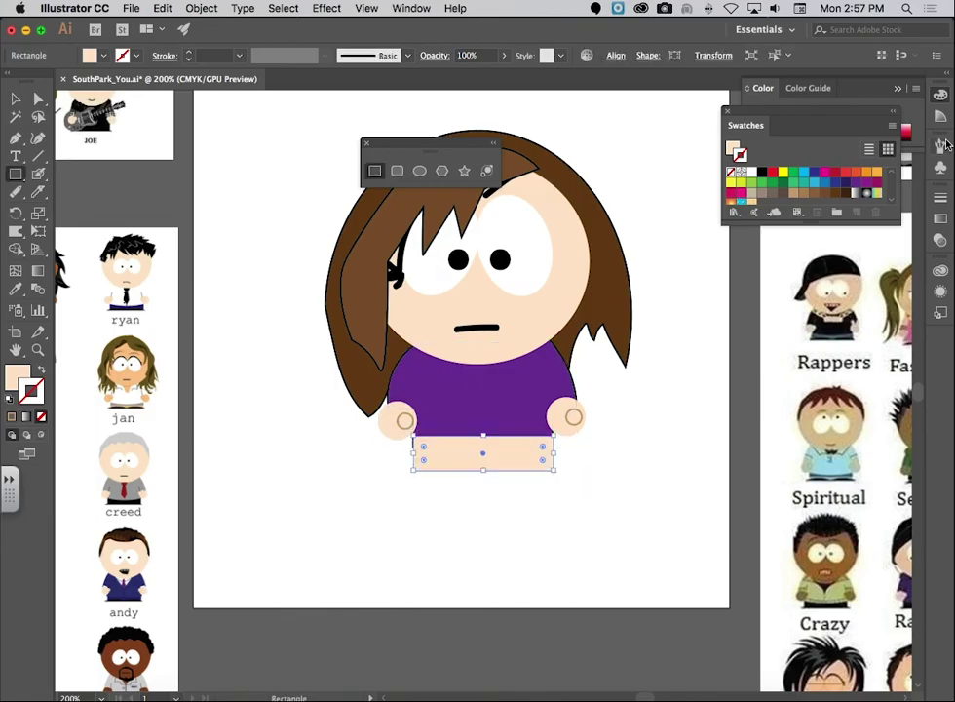
key("x")
left_click(815, 174)
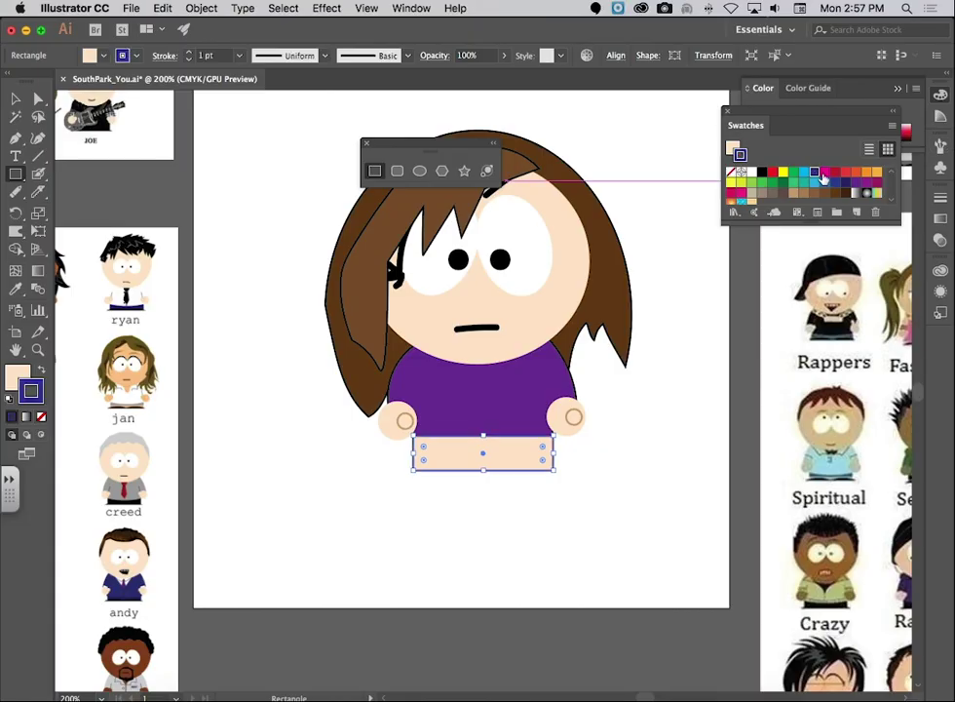
left_click(39, 372)
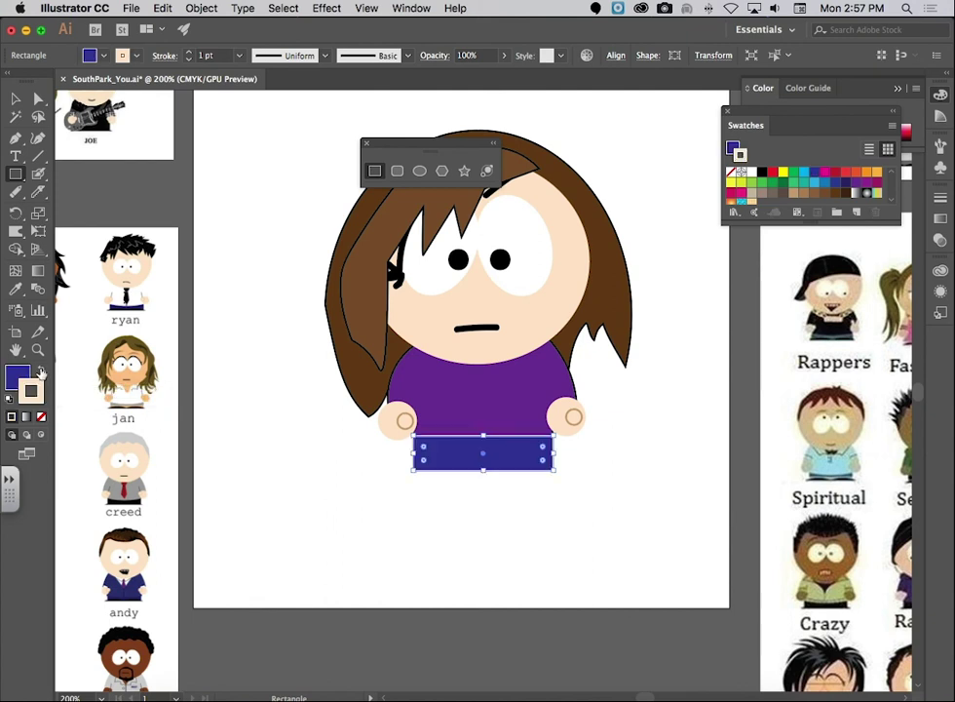
left_click(42, 418)
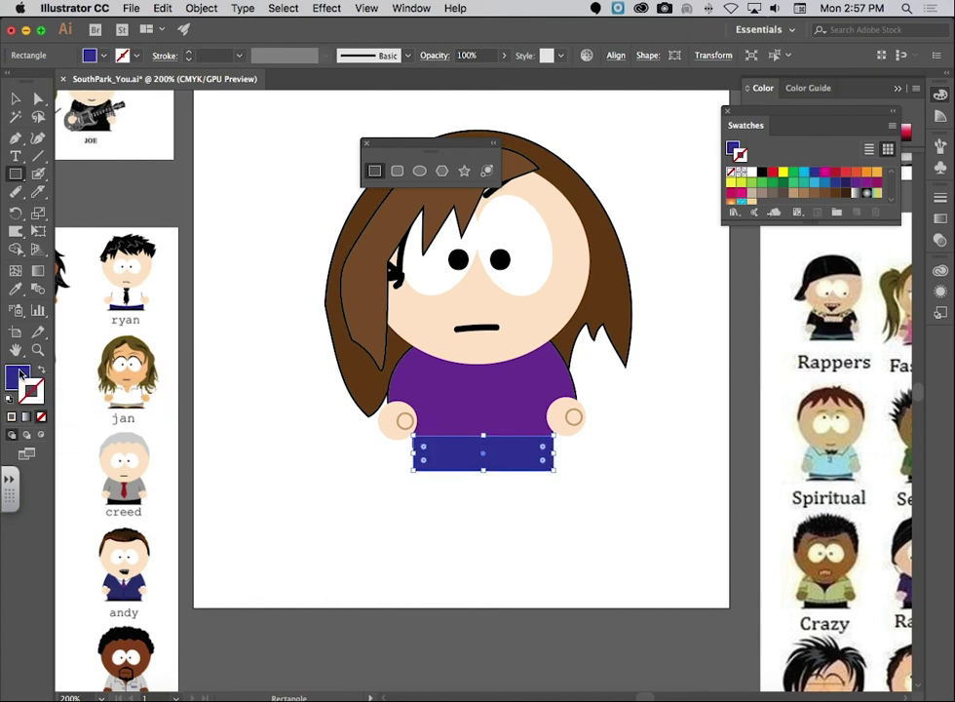
left_click(30, 391)
Send the pants rectangle behind the other shapes.
left_click(204, 8)
left_click(206, 9)
left_click(206, 12)
mouse_move(214, 39)
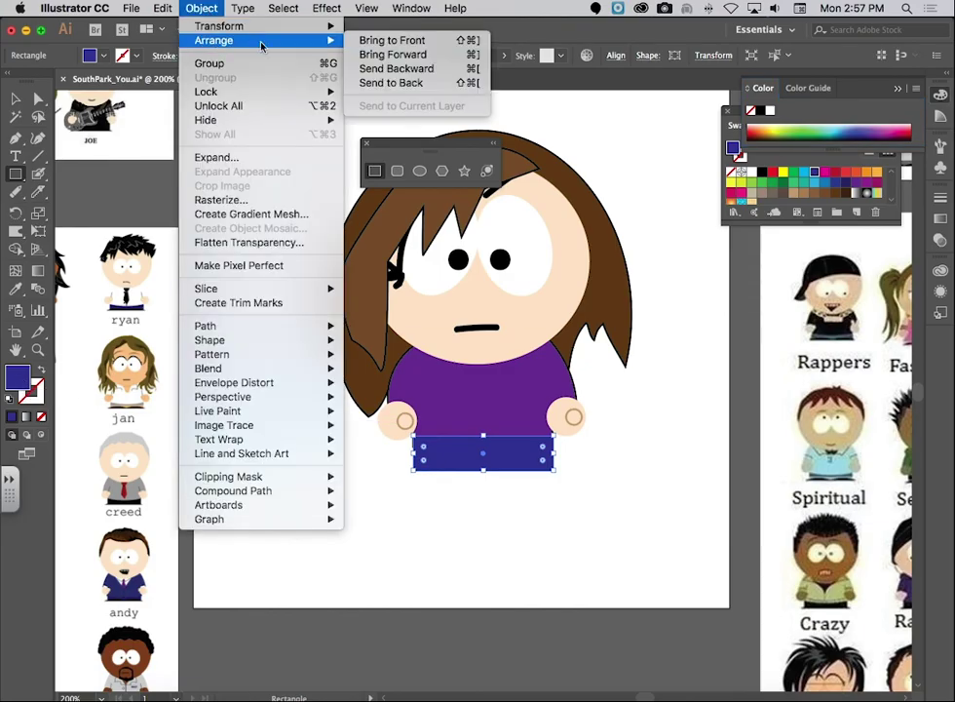
left_click(408, 84)
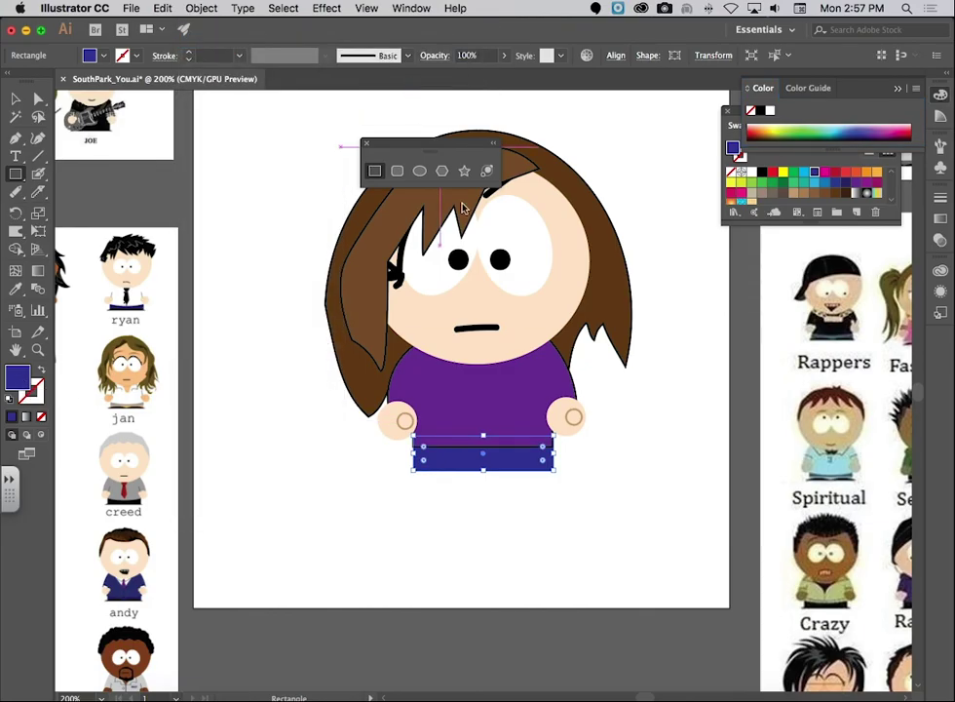
left_click(572, 508)
left_click(467, 398)
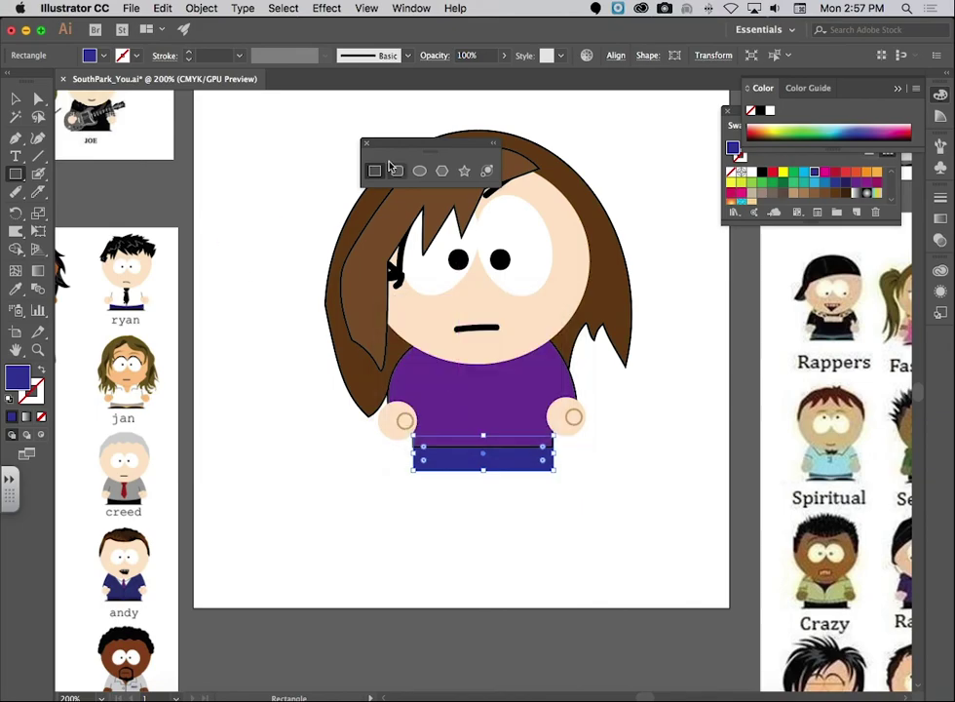
Draw a brown oval and slice it in half with the Knife tool.
left_click(422, 173)
left_click_drag(250, 470, 334, 504)
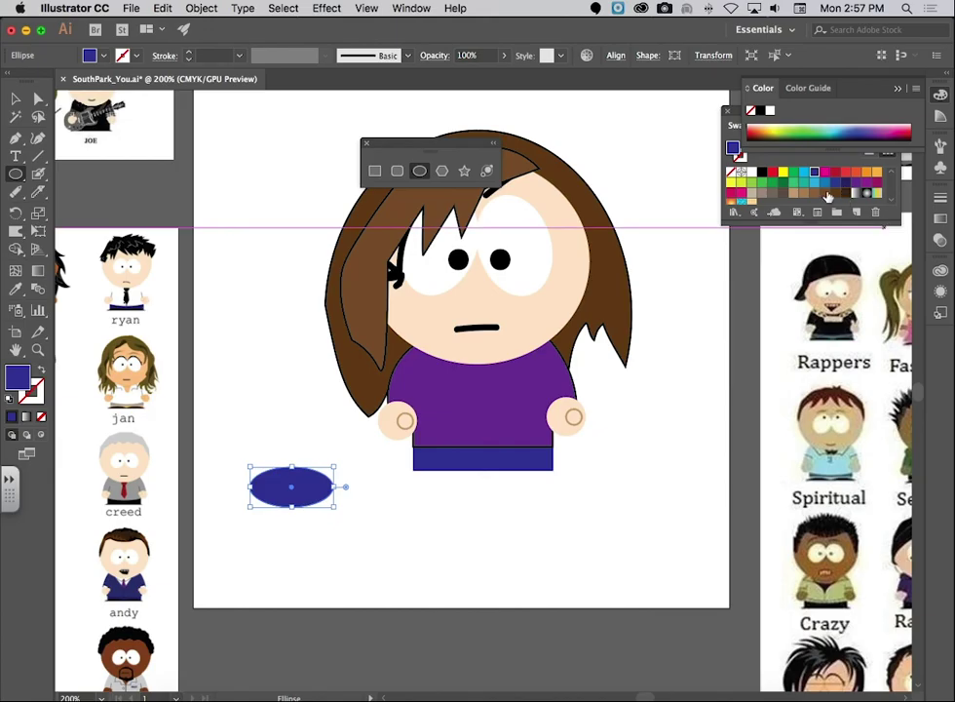
left_click(735, 125)
left_click(825, 192)
left_click(39, 192)
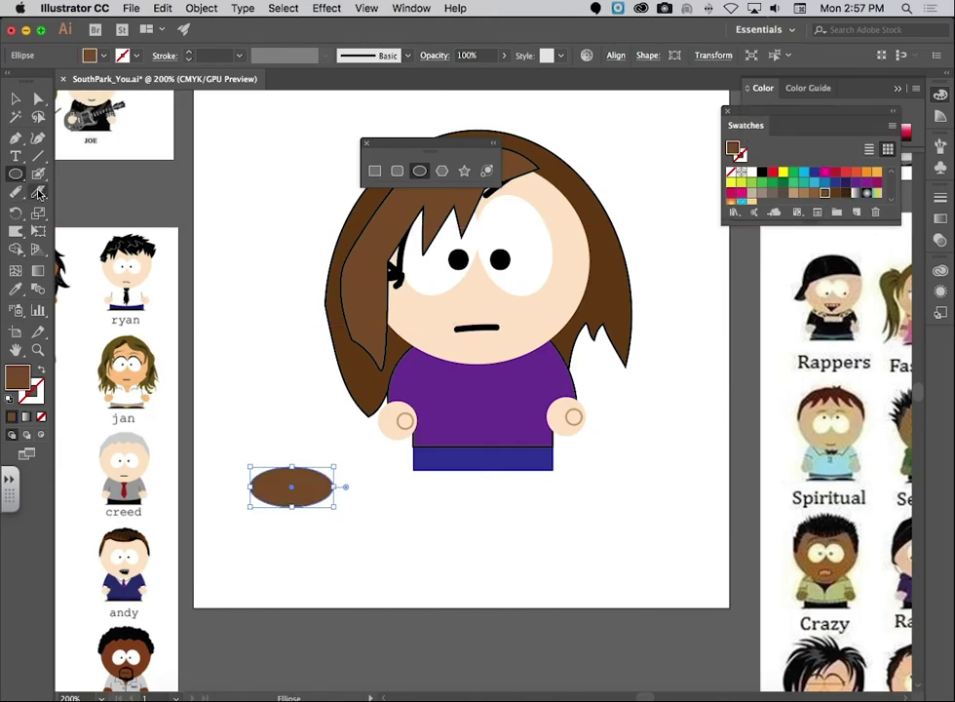
left_click_drag(274, 492, 395, 499)
Move, narrow to 0.5 in and rotate the two halves into feet under the pants.
left_click(15, 98)
left_click(265, 334)
left_click_drag(310, 482, 459, 480)
left_click_drag(490, 478, 457, 477)
left_click(297, 500)
left_click_drag(341, 479, 253, 514)
left_click_drag(340, 508, 540, 476)
left_click(607, 505)
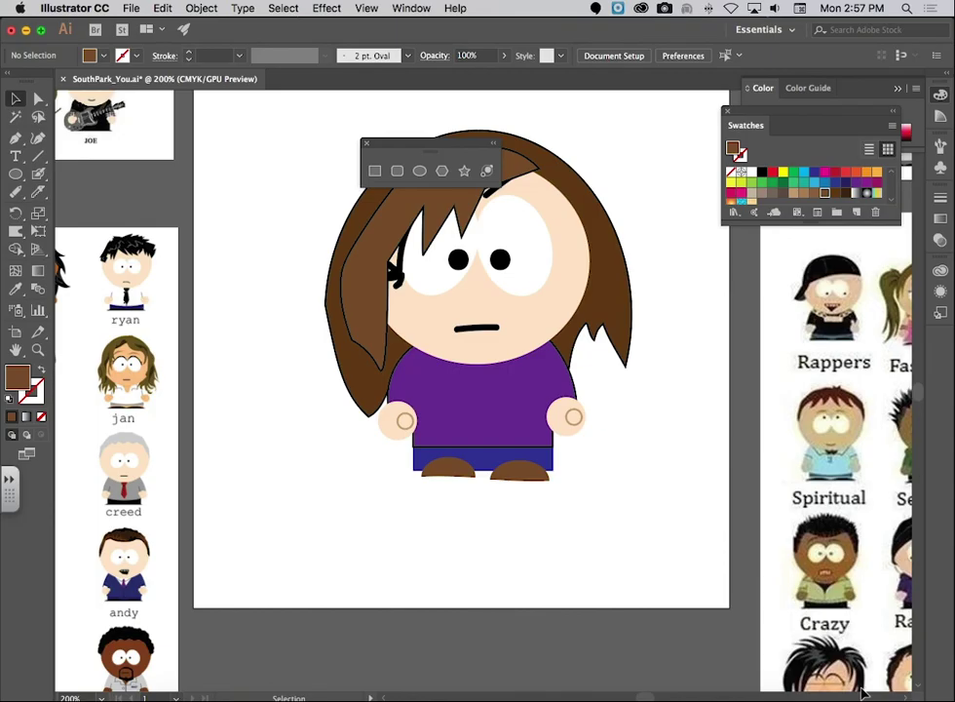
Move the floating shape tools panel to the upper left, off the character's head.
left_click_drag(440, 145, 245, 125)
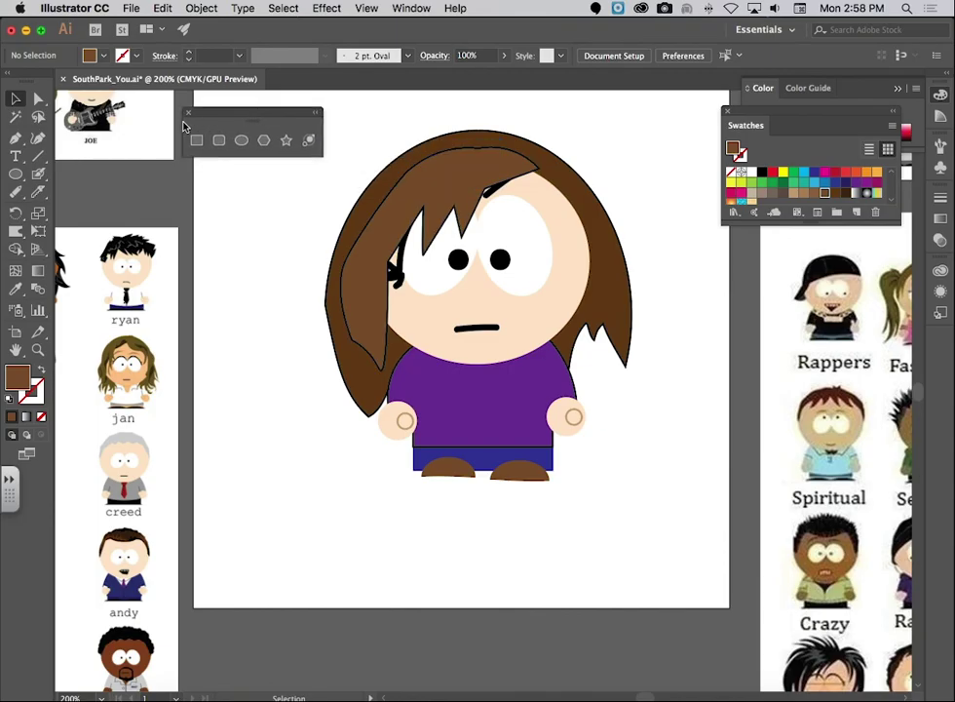